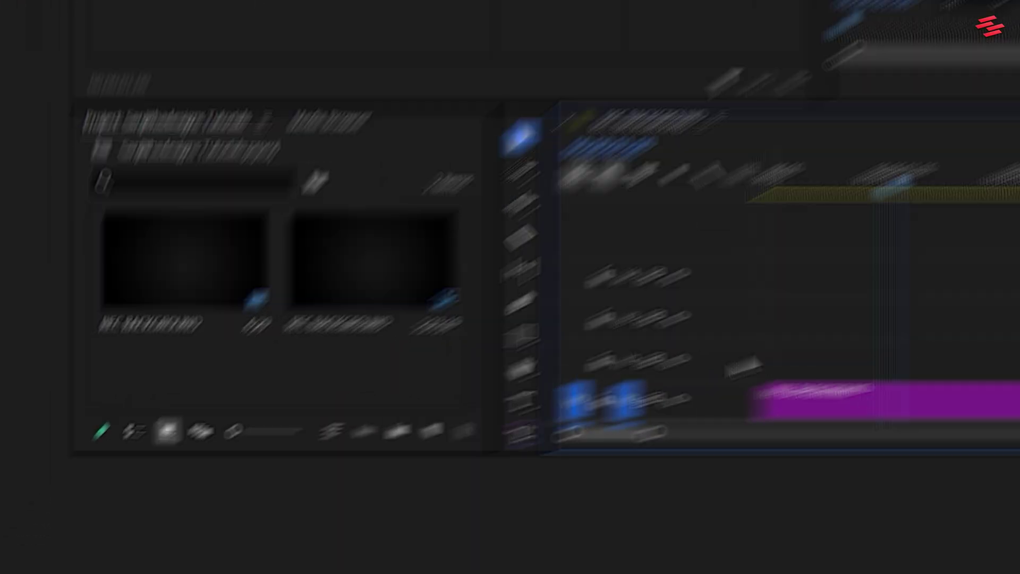
- Add a centre-aligned title reading 'Smooth Text Animation' in the middle of the frame
left_click(233, 510)
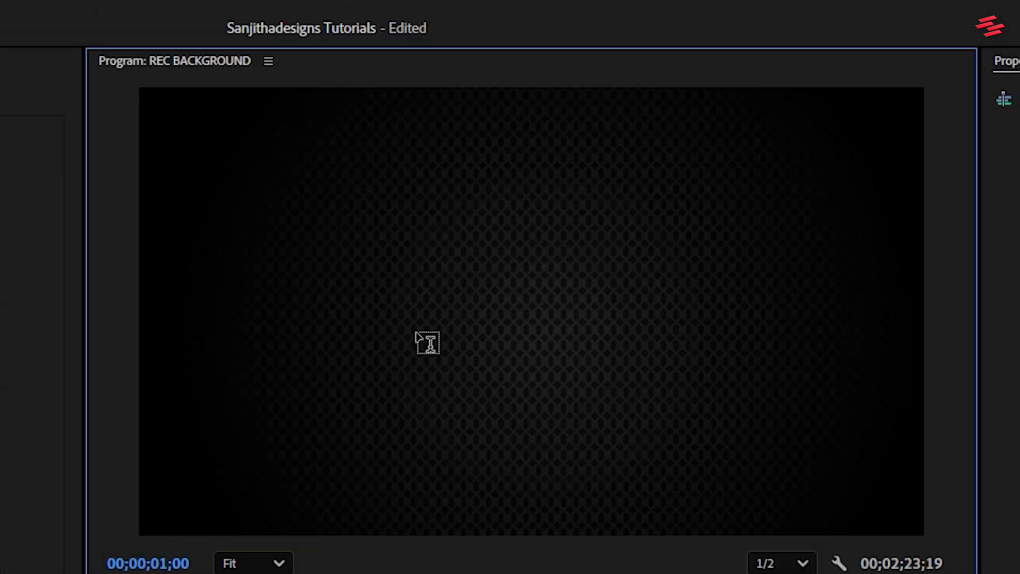
left_click(418, 328)
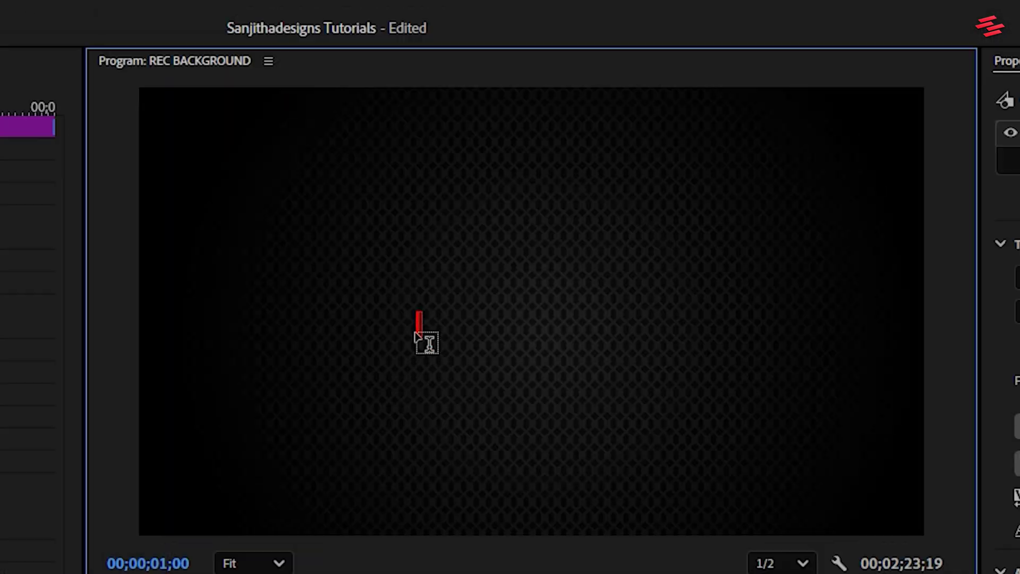
type("Smooth")
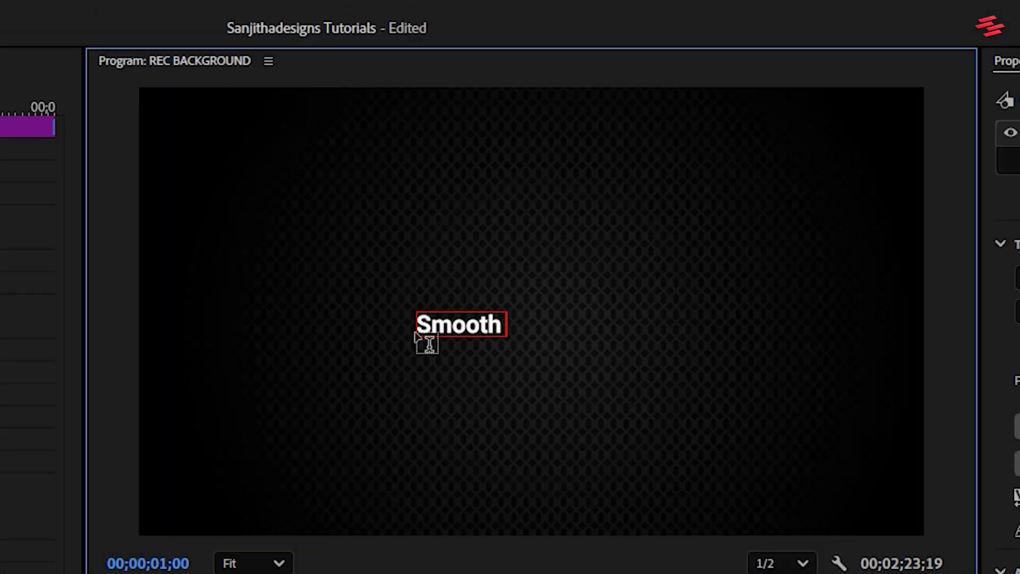
type(" Text An")
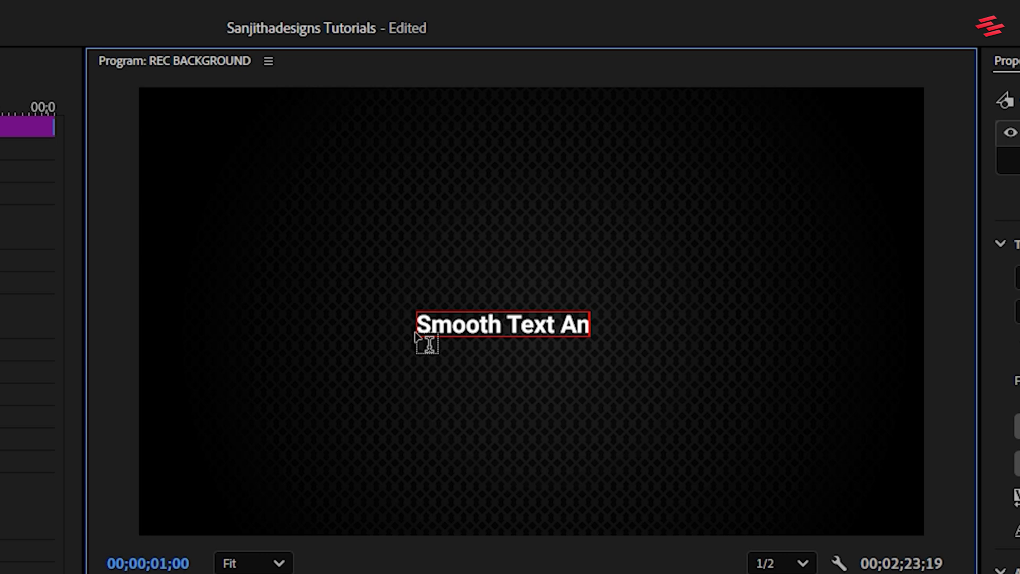
type("imation")
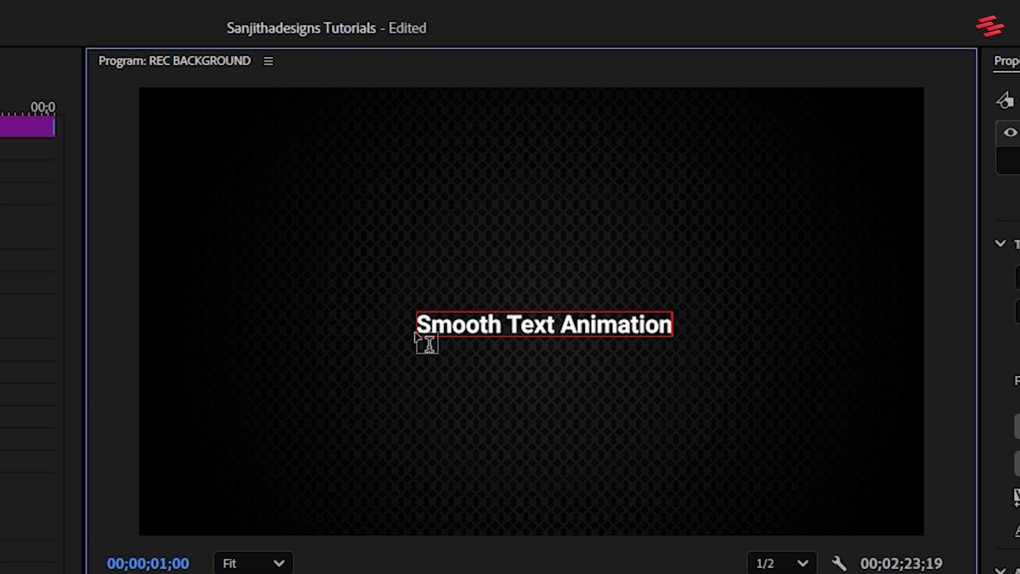
key("ctrl+a")
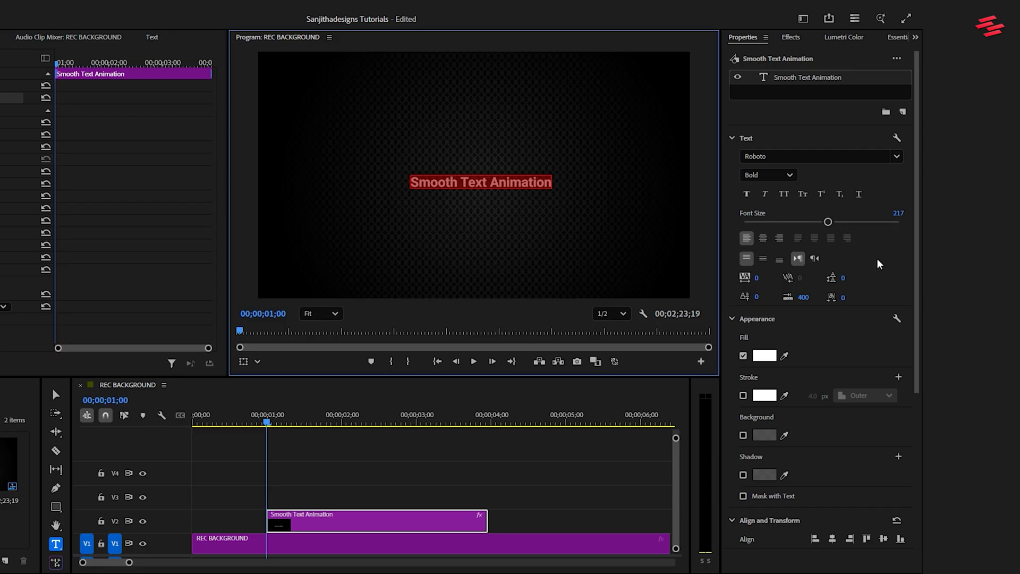
left_click(763, 237)
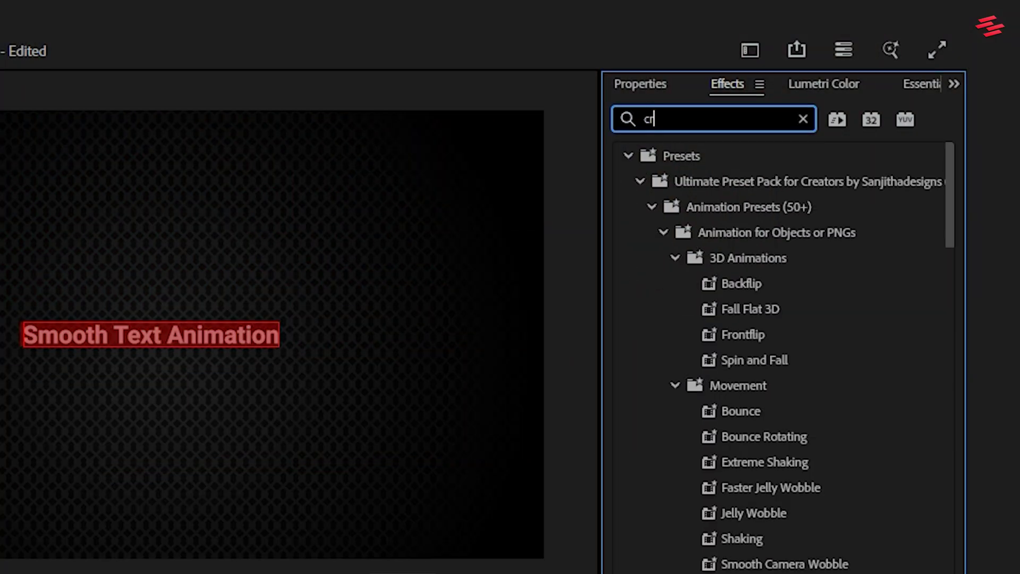
- Search the Effects panel for crop and transform, then apply Transform to the title clip
type("p")
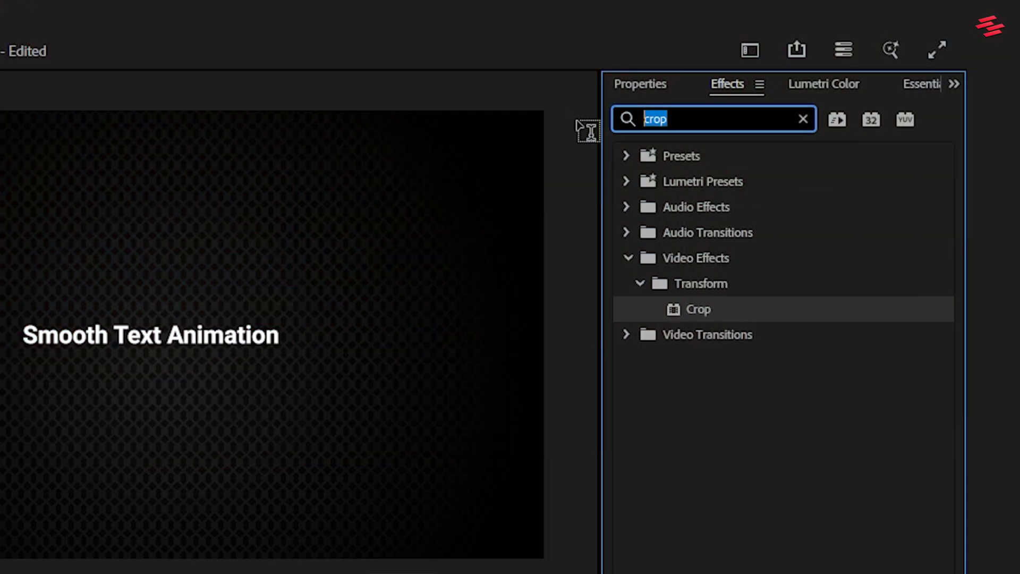
type("transform")
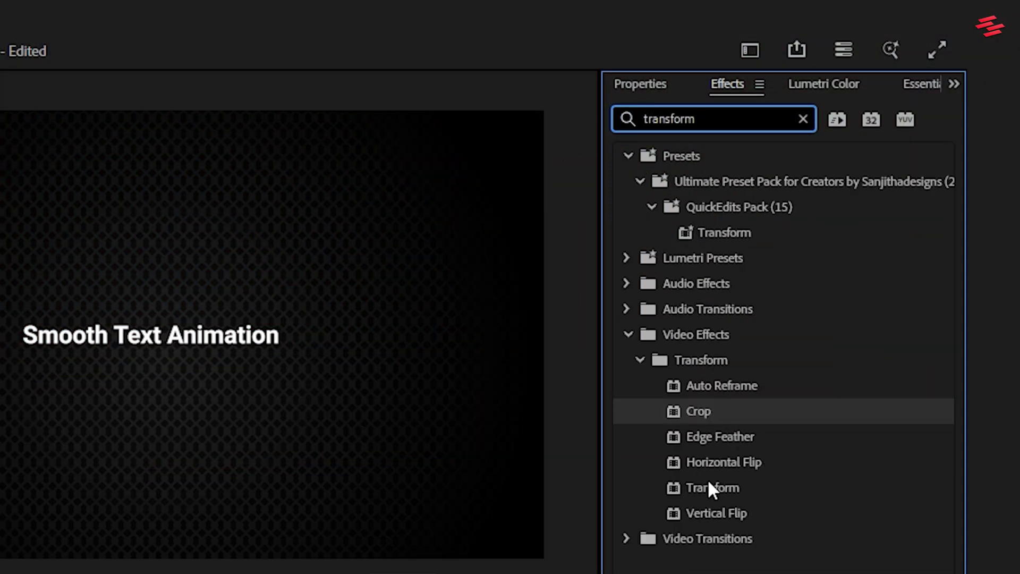
left_click_drag(706, 488, 644, 485)
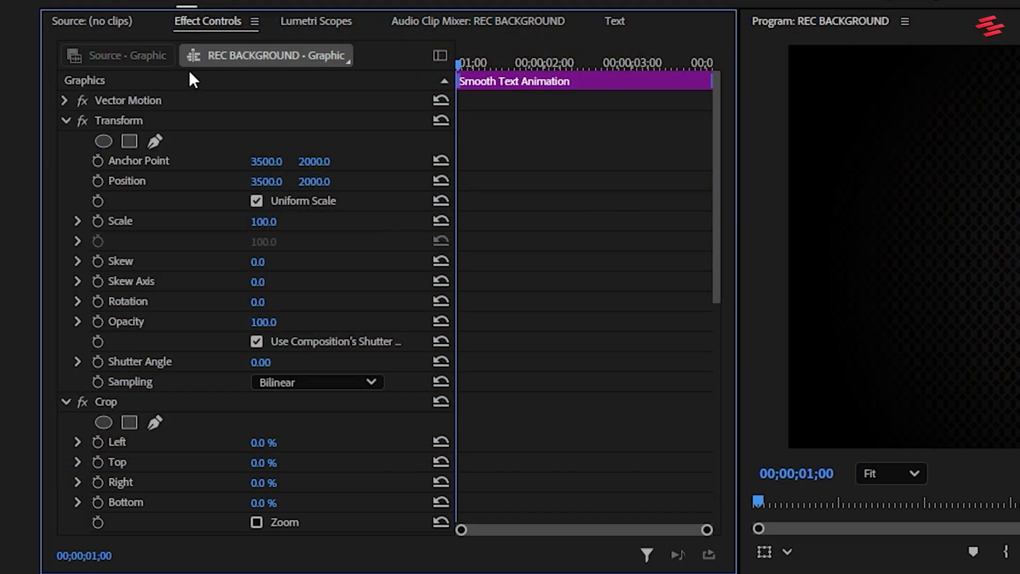
- Set Shutter Angle to 360 and keyframe Position Y from 2167 at 1s to 2000 at 2s
left_click(258, 362)
type("360")
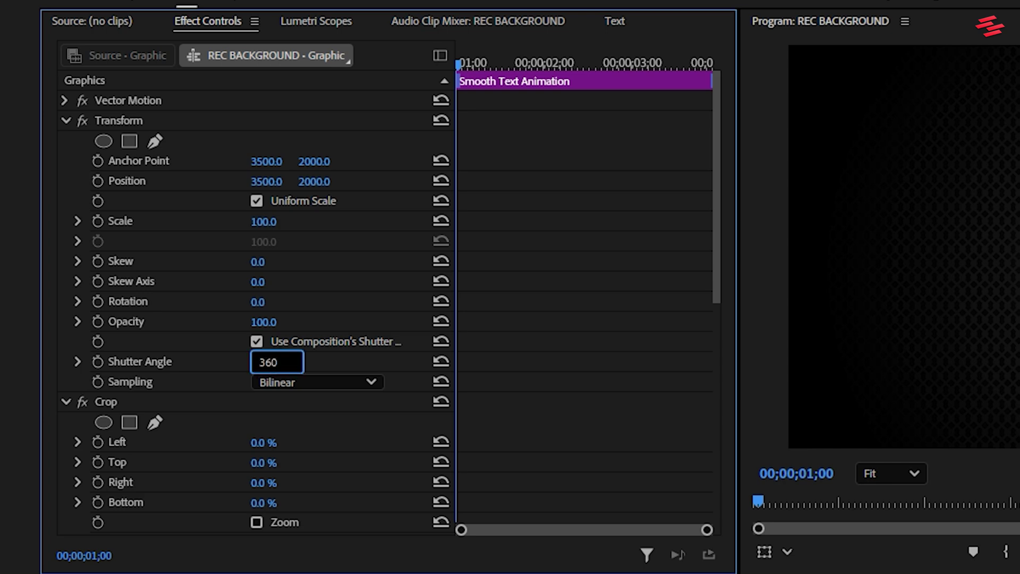
key("Return")
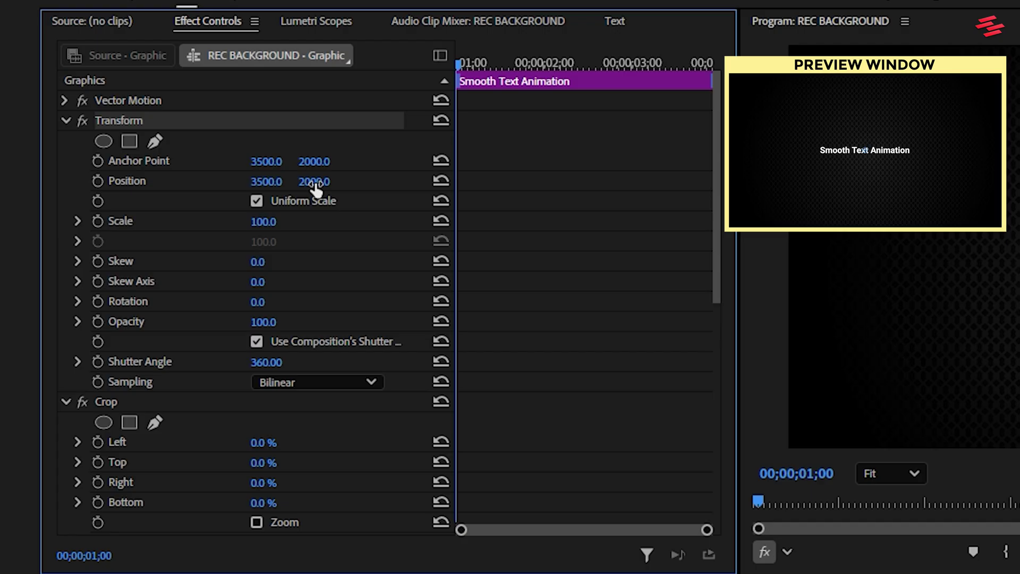
mouse_move(316, 187)
left_mouse_down()
mouse_move(387, 188)
mouse_move(321, 183)
left_mouse_up()
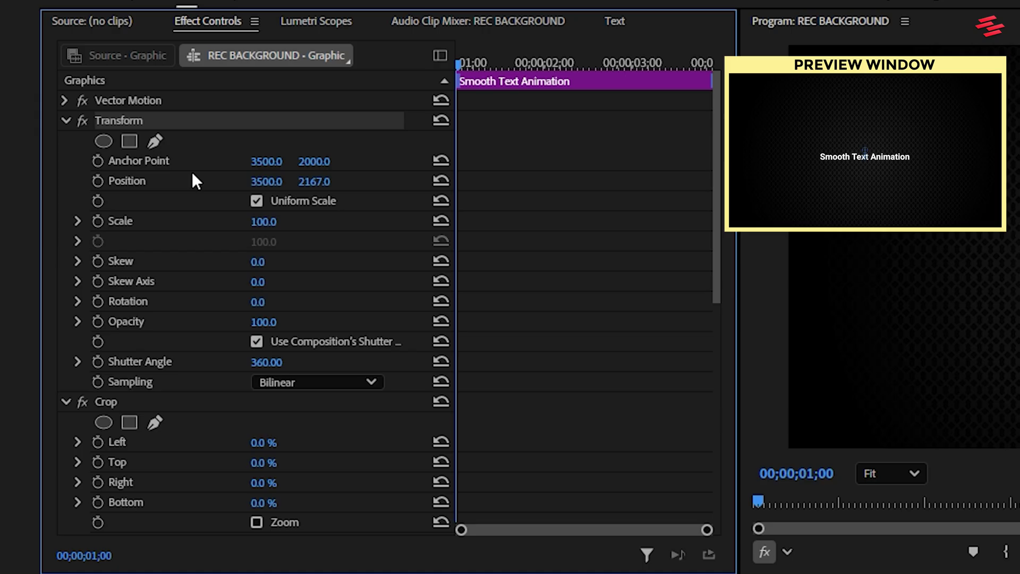
left_click(98, 180)
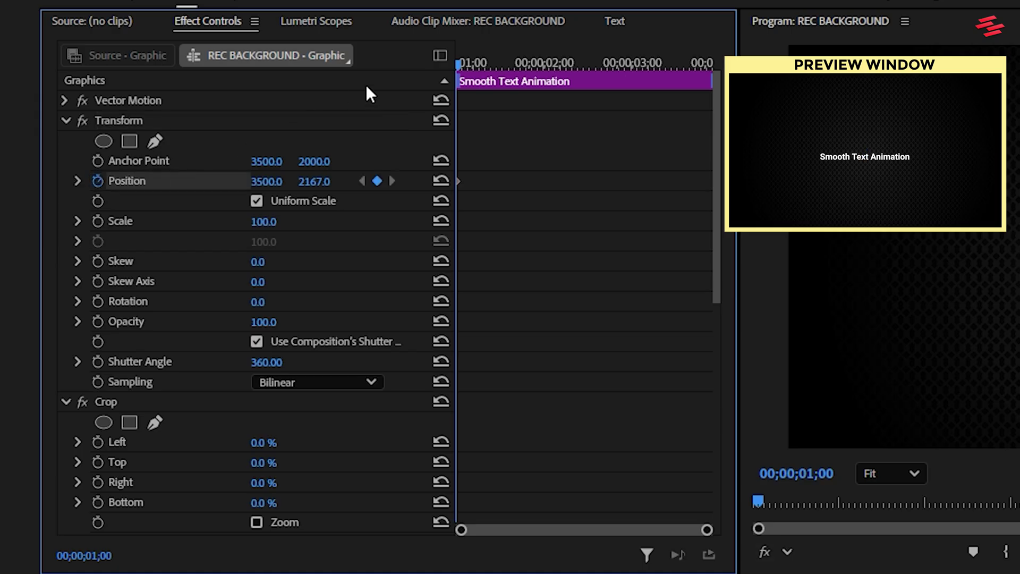
left_click_drag(476, 66, 546, 64)
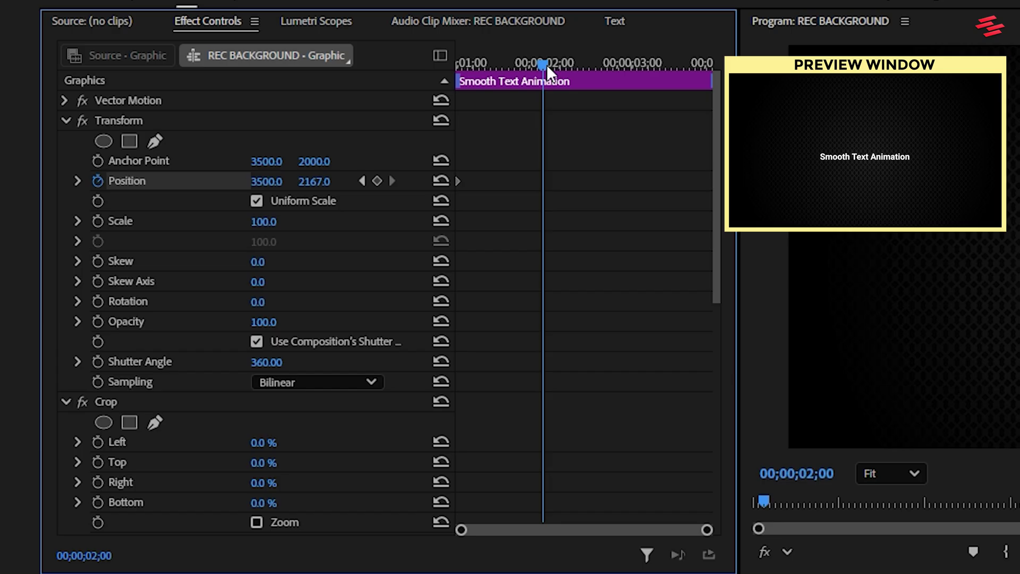
left_click(440, 181)
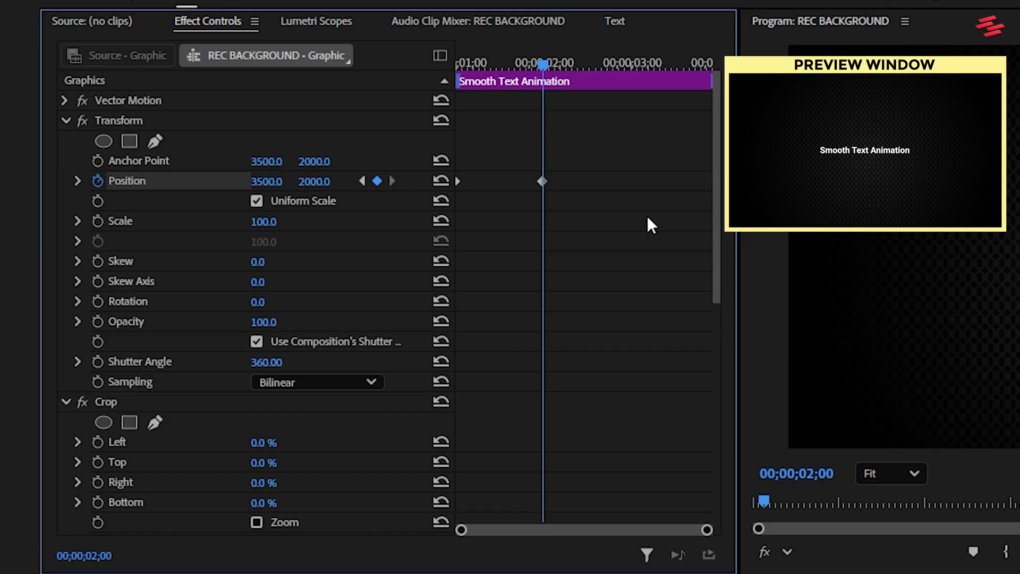
- Give the 2-second Position keyframe Ease In and Ease Out, then stretch its velocity influence
left_click_drag(589, 214, 449, 165)
right_click(543, 180)
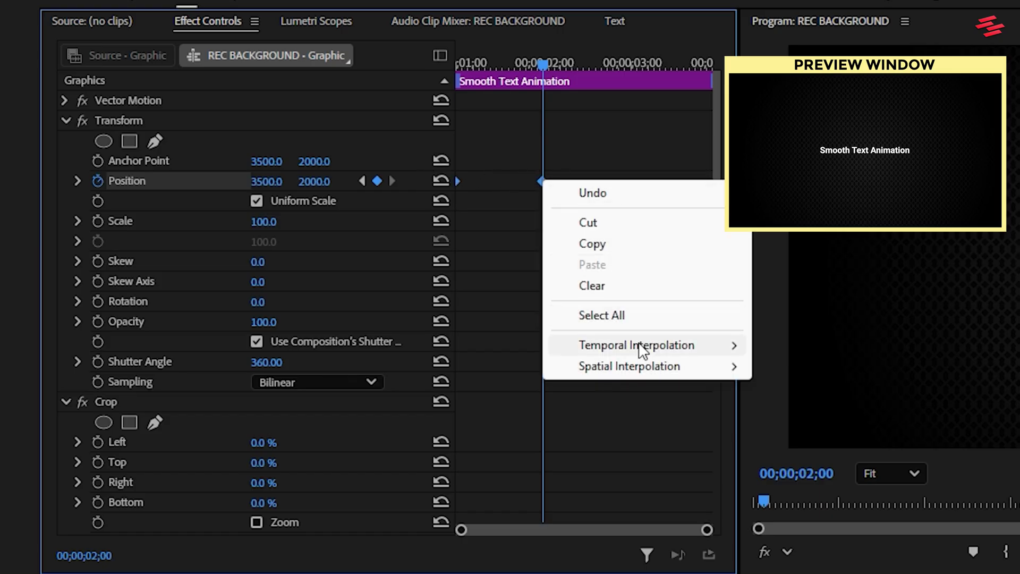
mouse_move(644, 350)
left_click(788, 458)
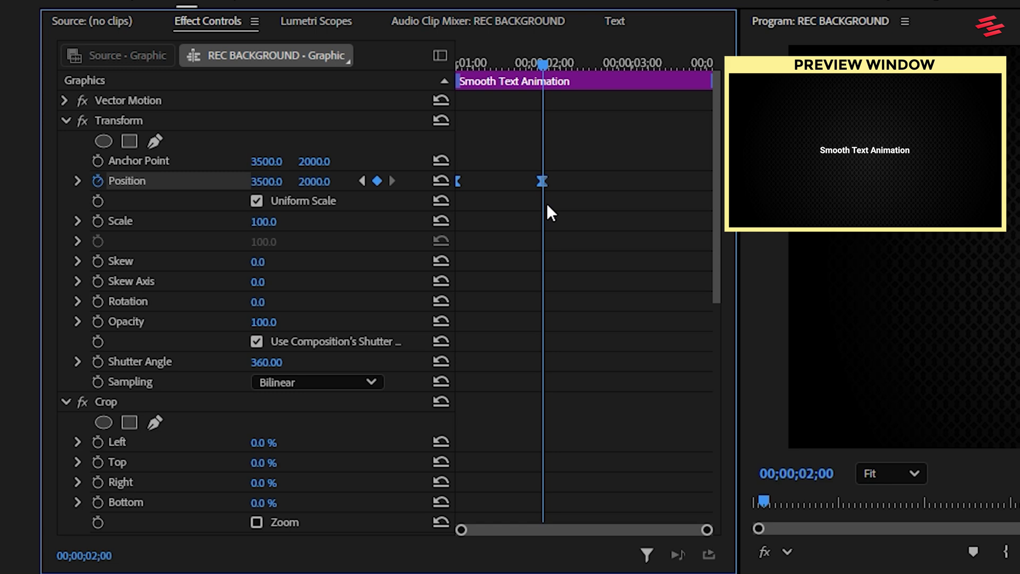
right_click(543, 180)
mouse_move(649, 345)
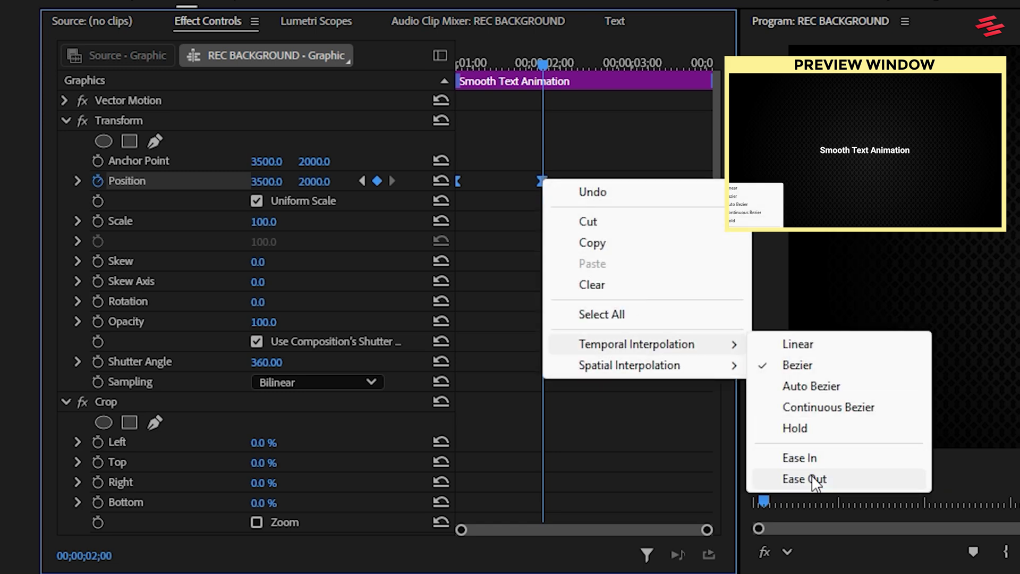
left_click(792, 477)
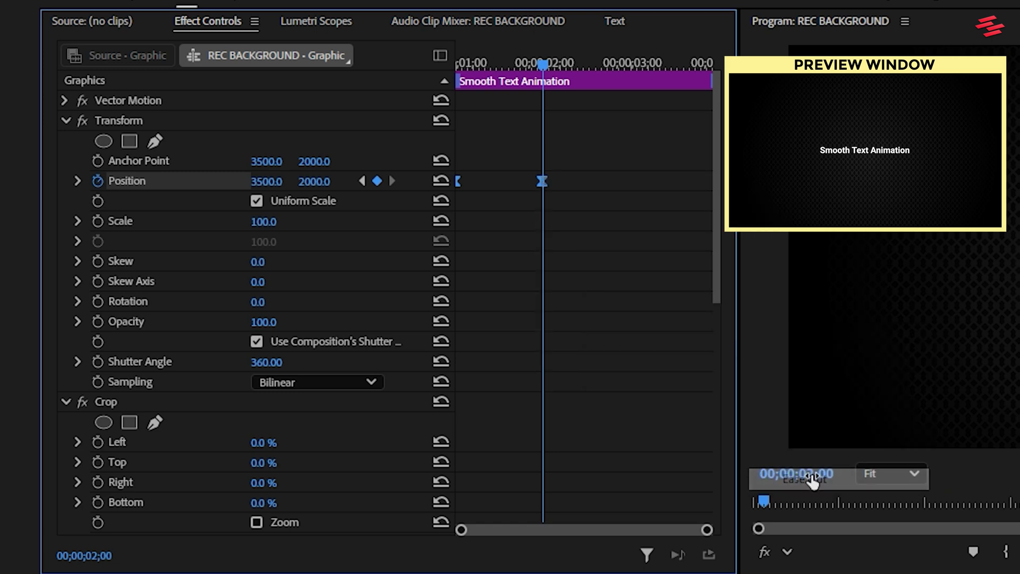
left_click(77, 181)
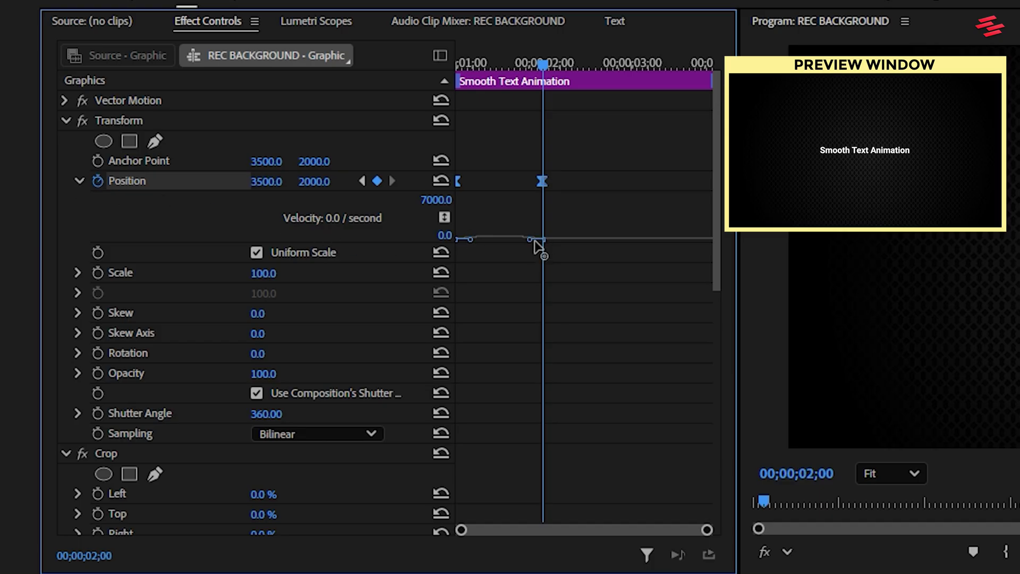
left_click_drag(530, 239, 402, 137)
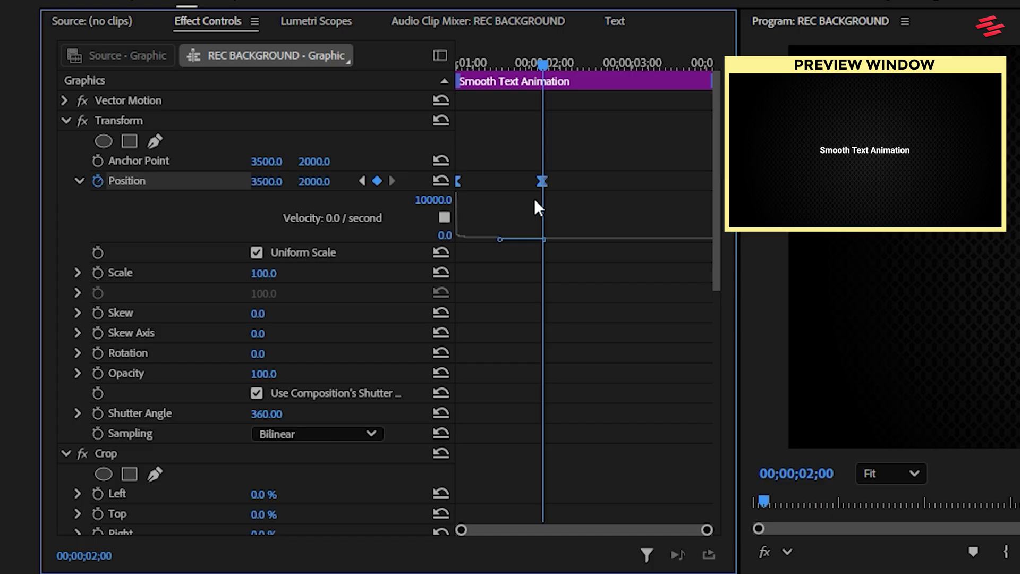
- Keyframe the title's Opacity from 0 at one second to 100 at 01;15
left_click_drag(538, 62, 419, 61)
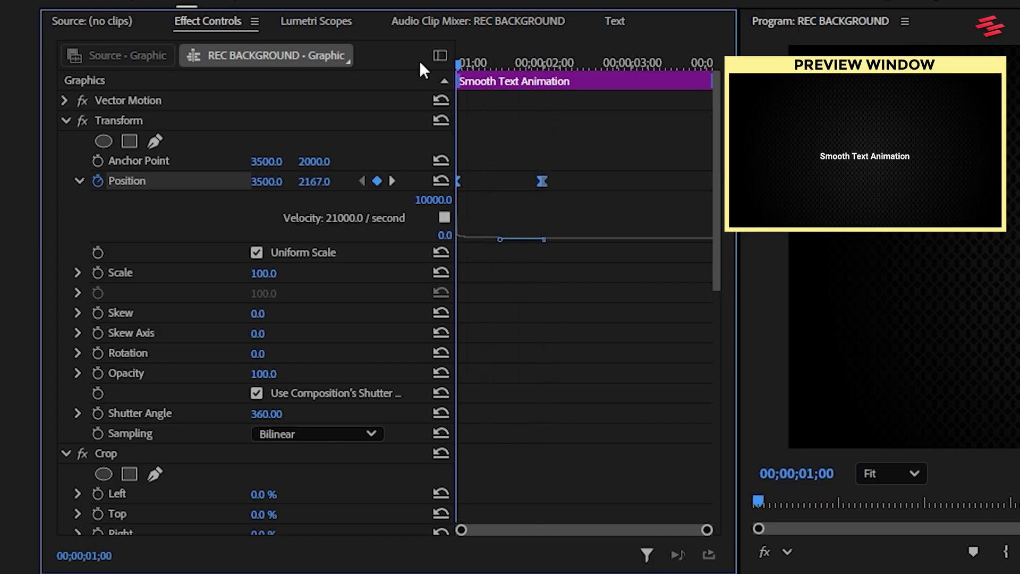
left_click(98, 373)
left_click(256, 374)
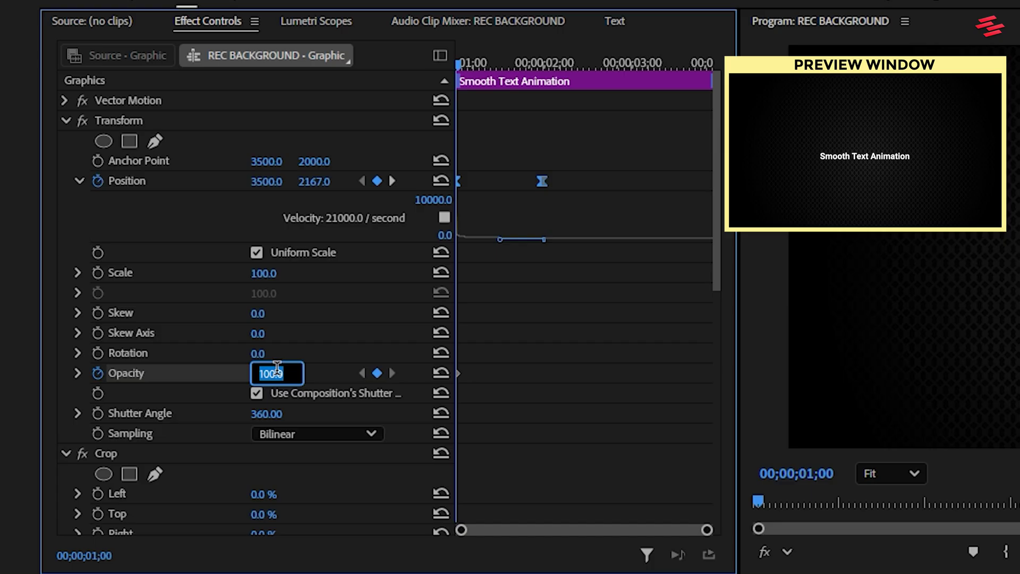
type("0")
key("Return")
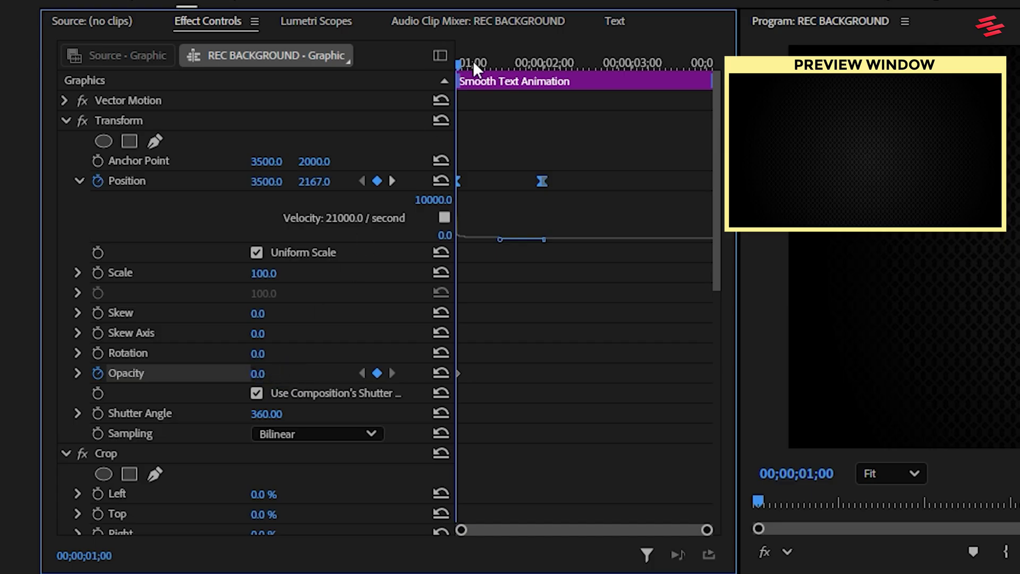
left_click_drag(473, 61, 500, 60)
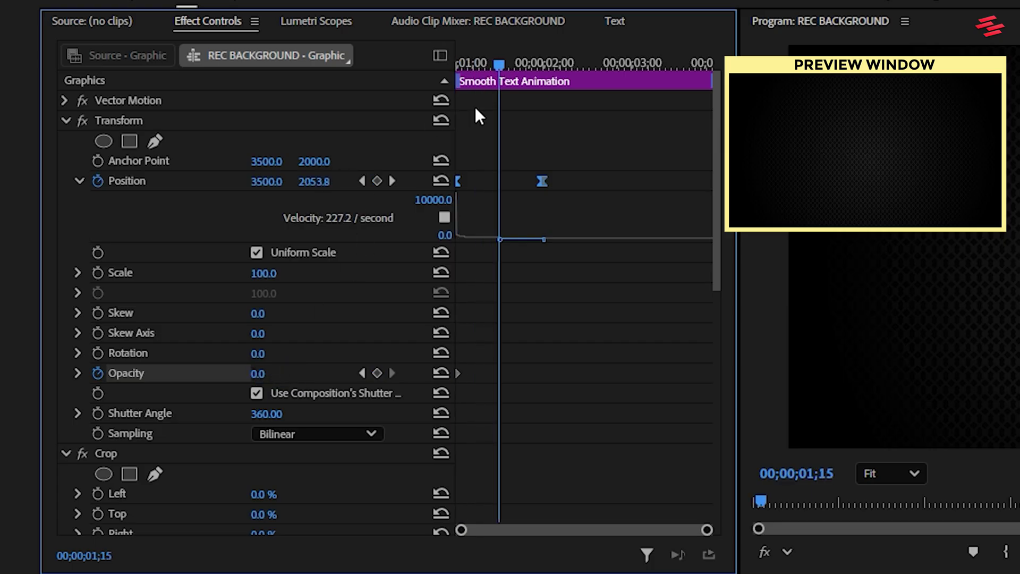
left_click(263, 374)
type("100")
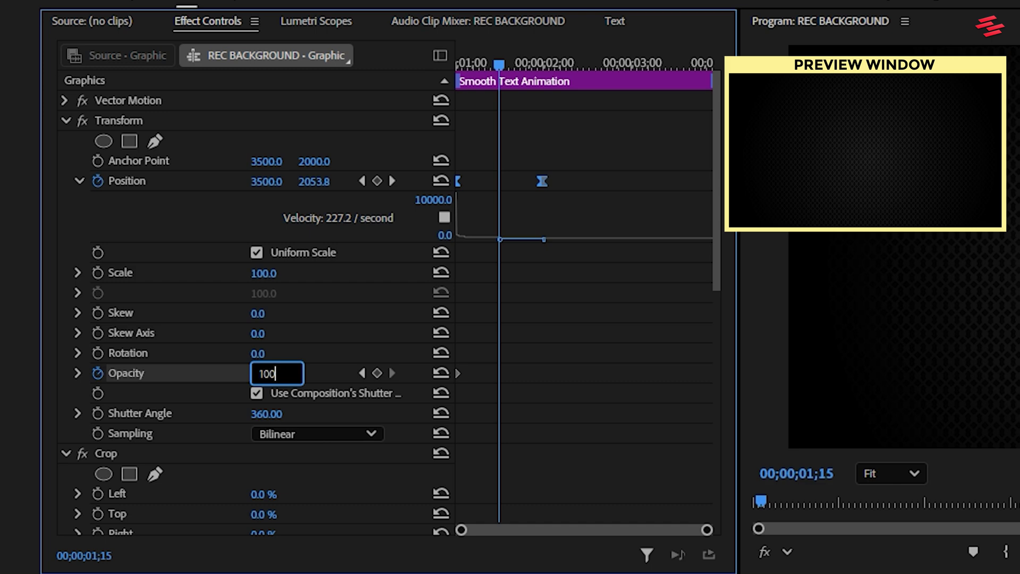
key("Return")
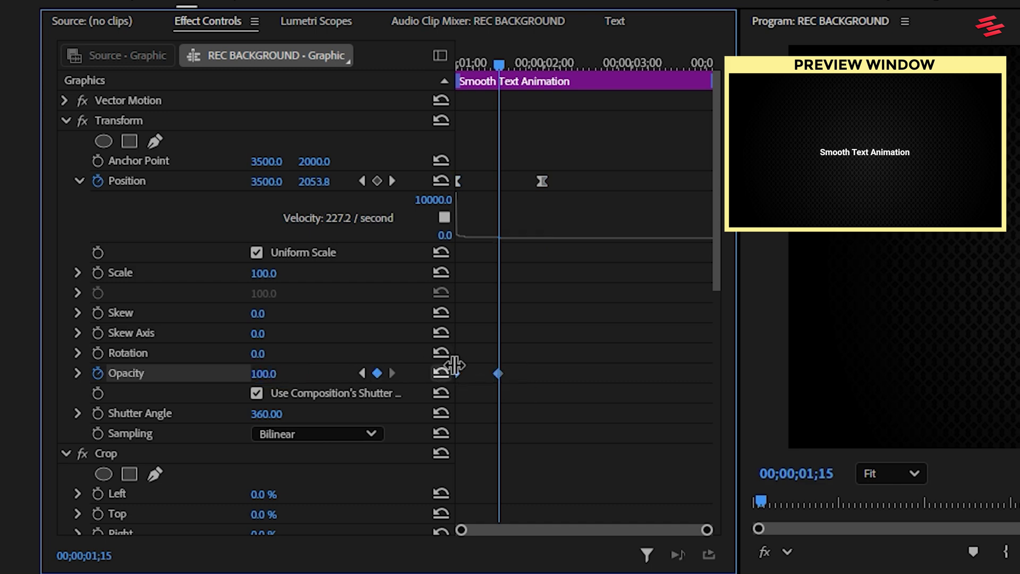
- Ease the Opacity keyframe in and out and steepen its velocity curve
right_click(499, 373)
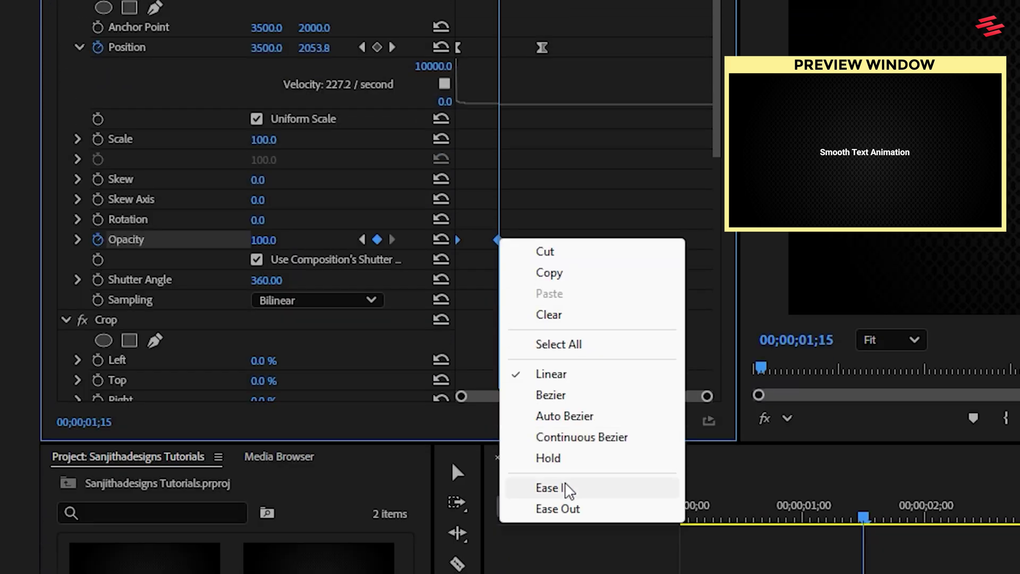
left_click(563, 489)
right_click(498, 373)
left_click(582, 514)
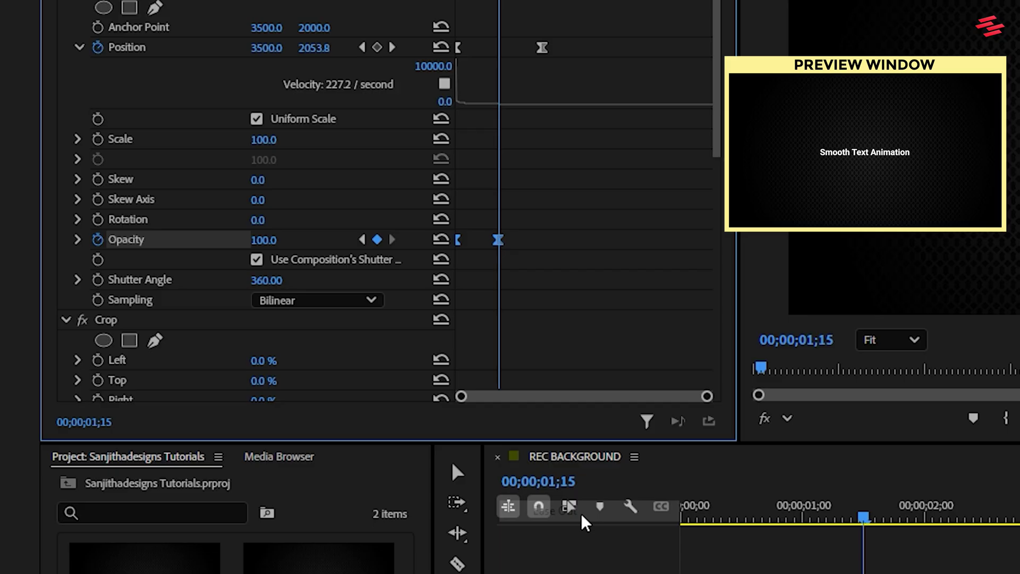
left_click(77, 240)
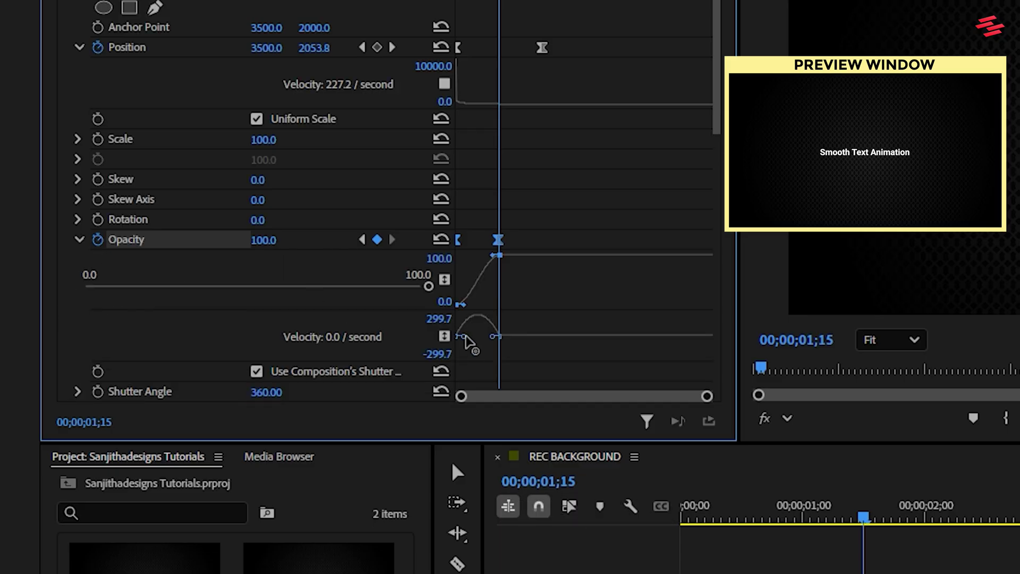
mouse_move(467, 337)
left_mouse_down()
mouse_move(496, 343)
mouse_move(478, 340)
left_mouse_up()
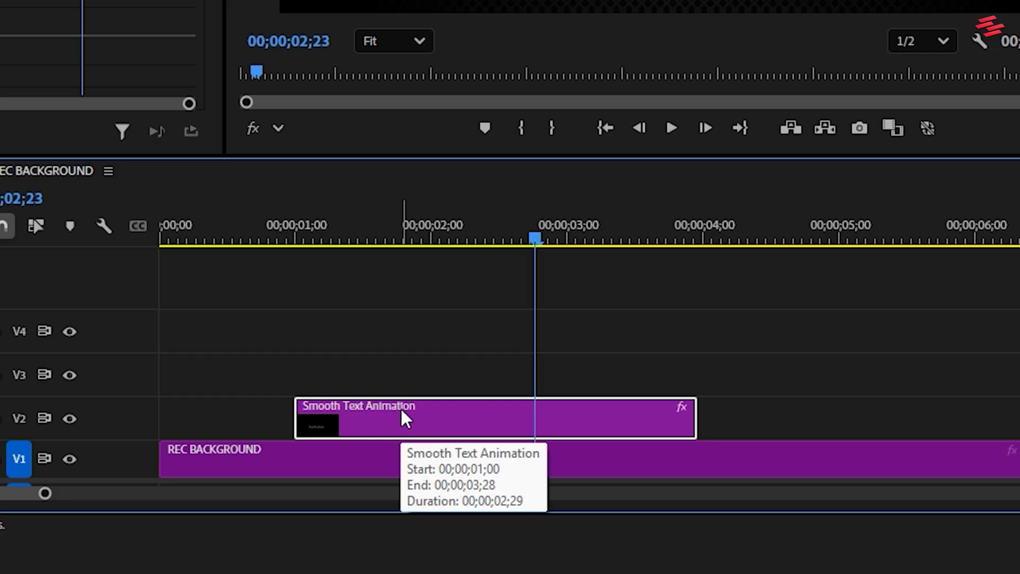
- Duplicate the title clip onto track V3 and scrub to where it fades in
left_click_drag(400, 407, 404, 341)
left_click(337, 235)
mouse_move(338, 222)
left_mouse_down()
mouse_move(315, 223)
mouse_move(344, 222)
left_mouse_up()
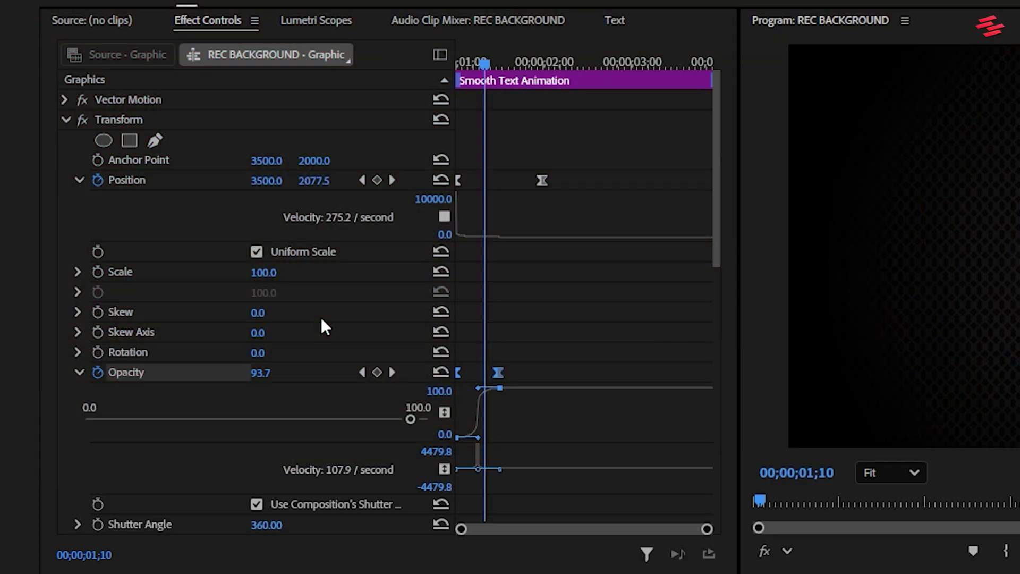
- Crop away the right side of the V3 title copy in the Program monitor
left_click(66, 120)
left_click(123, 140)
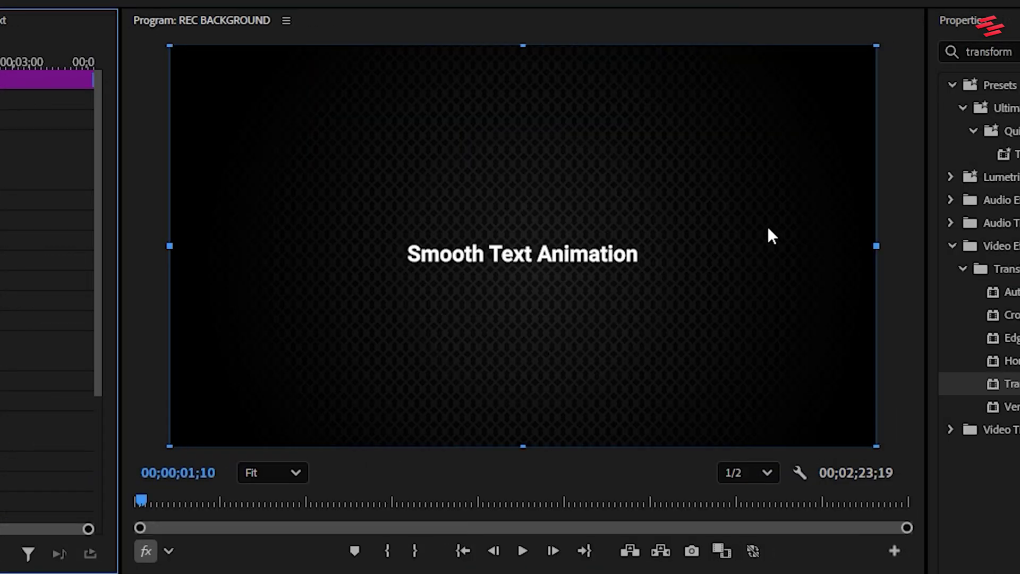
left_click_drag(874, 245, 485, 233)
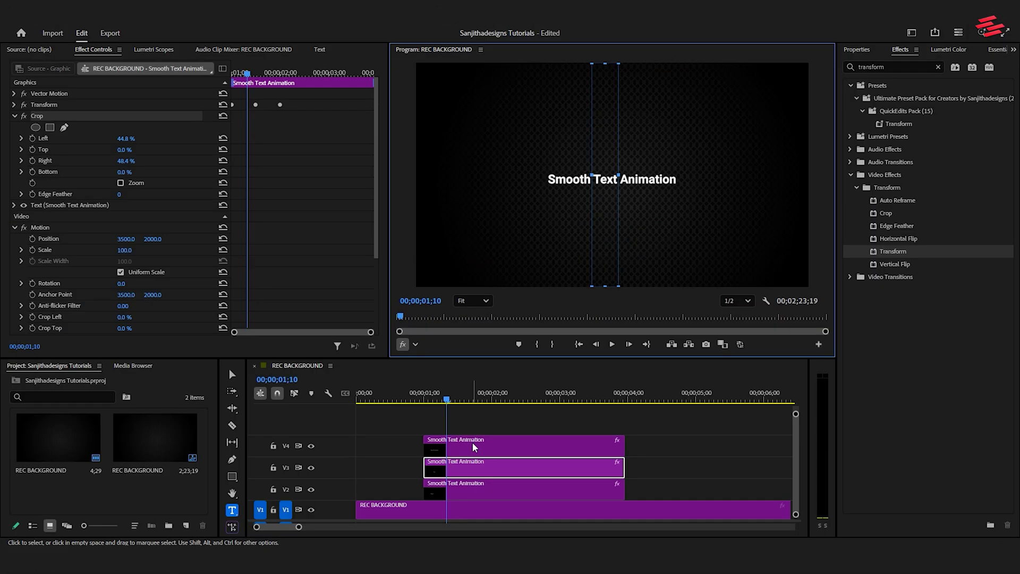
- Crop the V4 title copy 51.6% from the left
left_click(474, 448)
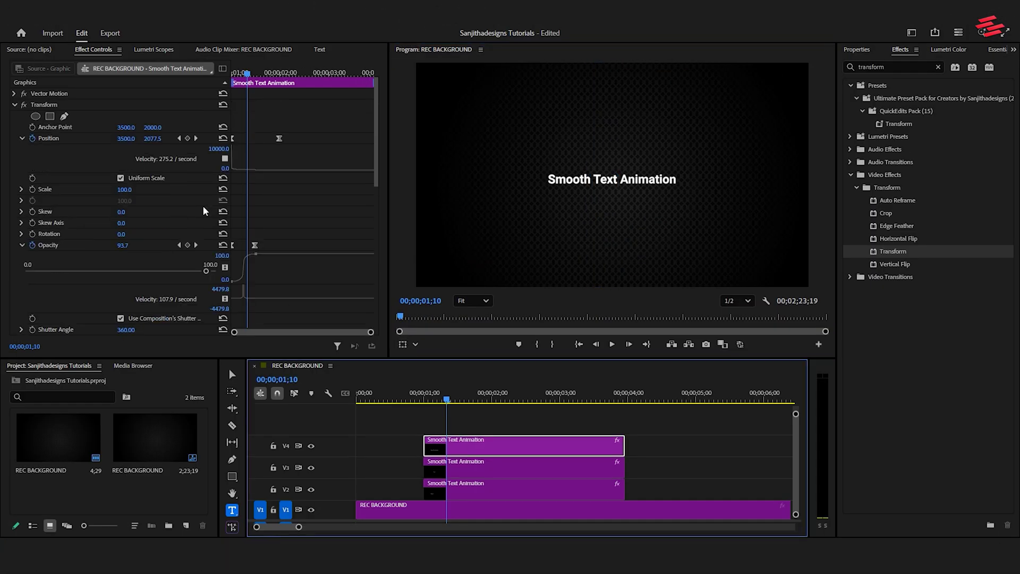
left_click(15, 116)
left_click_drag(416, 174, 620, 164)
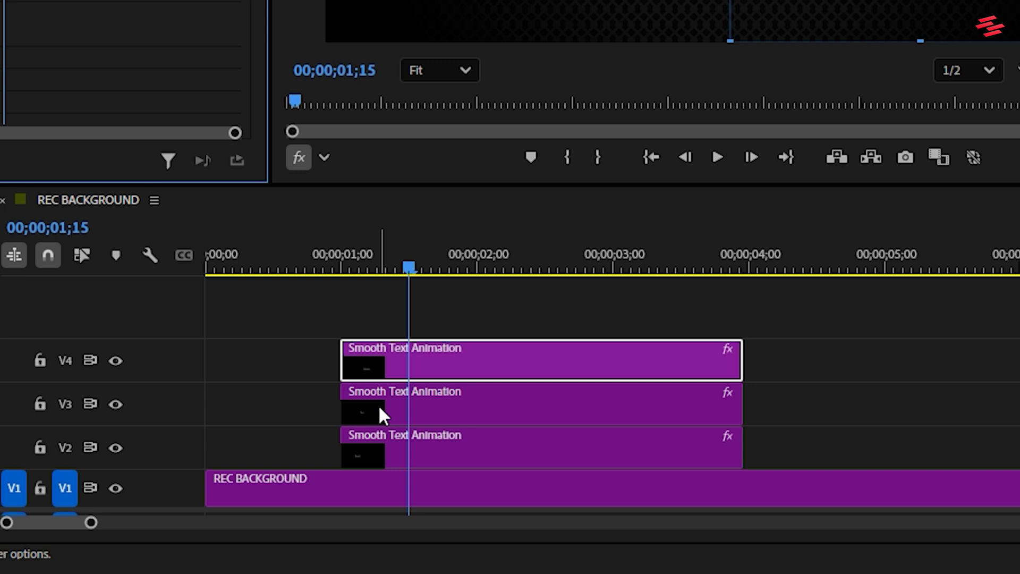
- Delay the V3 copy by 15 frames and the V4 copy by one second
left_click_drag(383, 414, 441, 410)
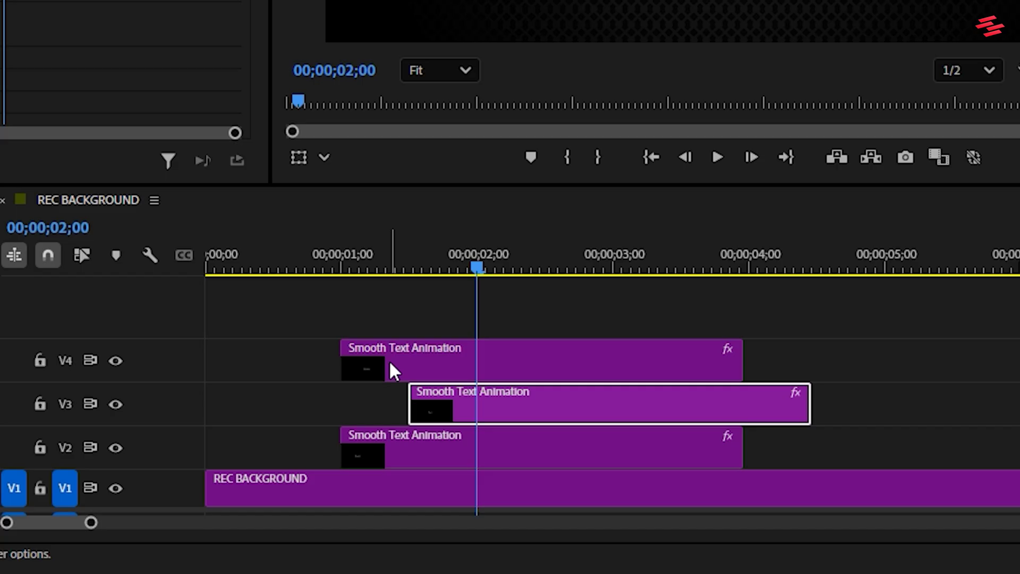
left_click_drag(387, 366, 519, 365)
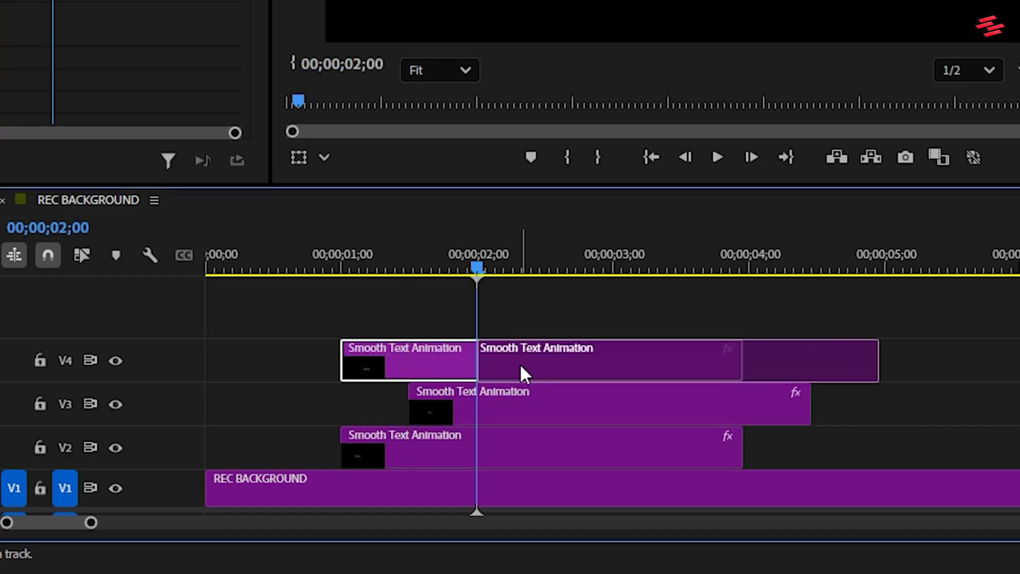
left_click(333, 268)
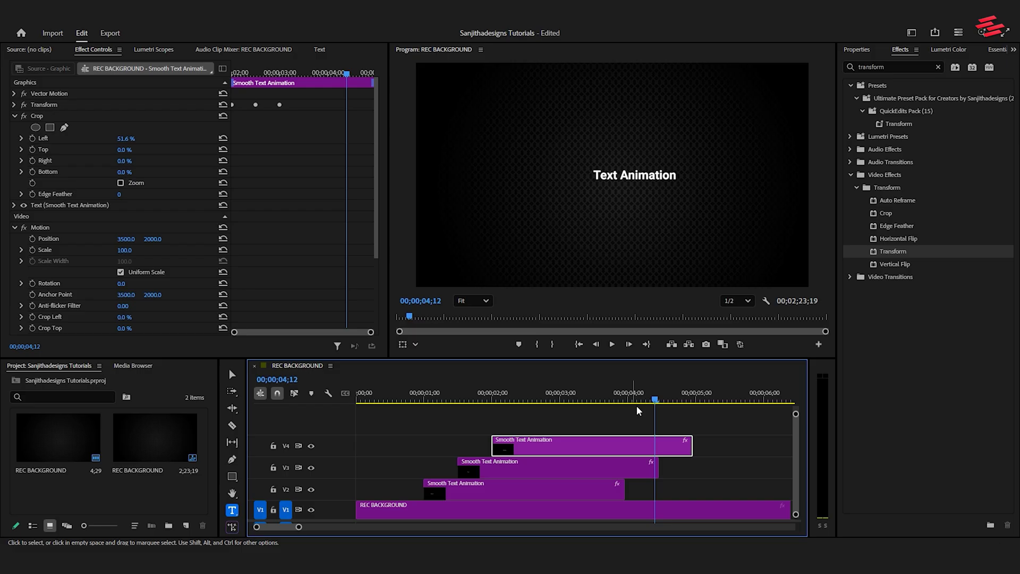
- Trim the V3 copy's end to line up with the V2 clip's end
left_click_drag(653, 403, 625, 403)
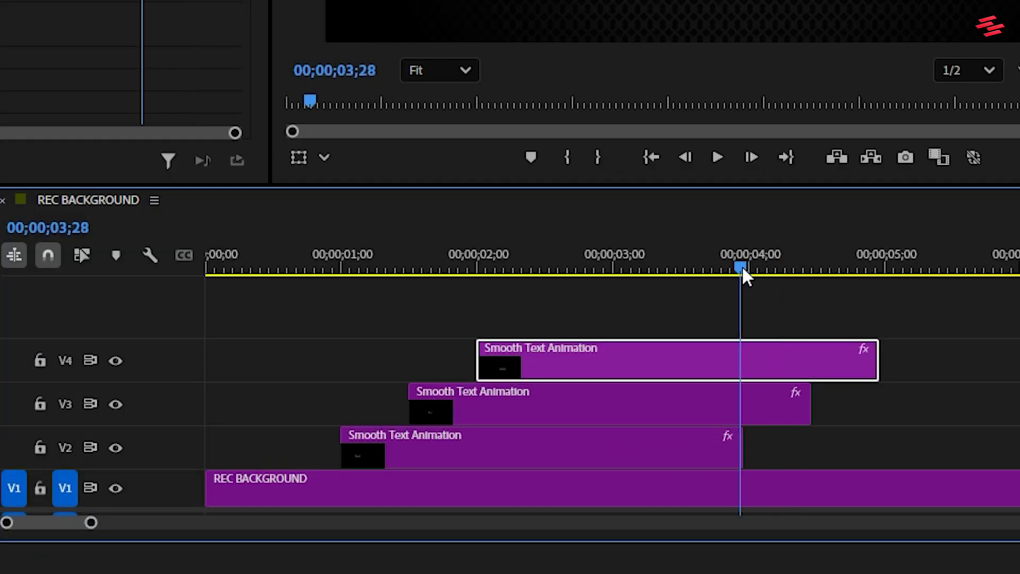
left_click_drag(742, 266, 722, 267)
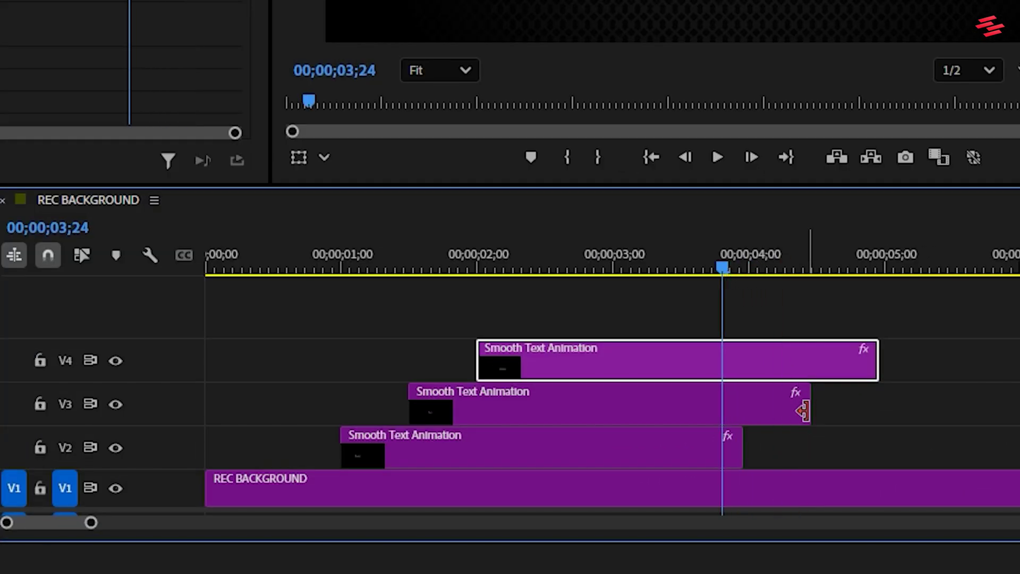
left_click_drag(802, 411, 742, 409)
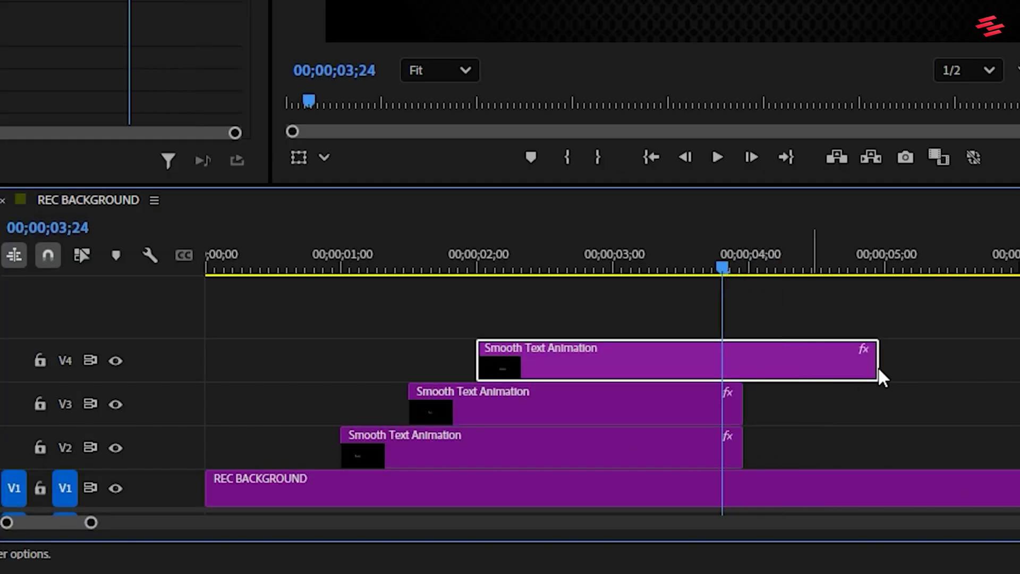
- Trim V4 to end with the others and duplicate all three titles later in the timeline
left_click_drag(878, 366, 742, 363)
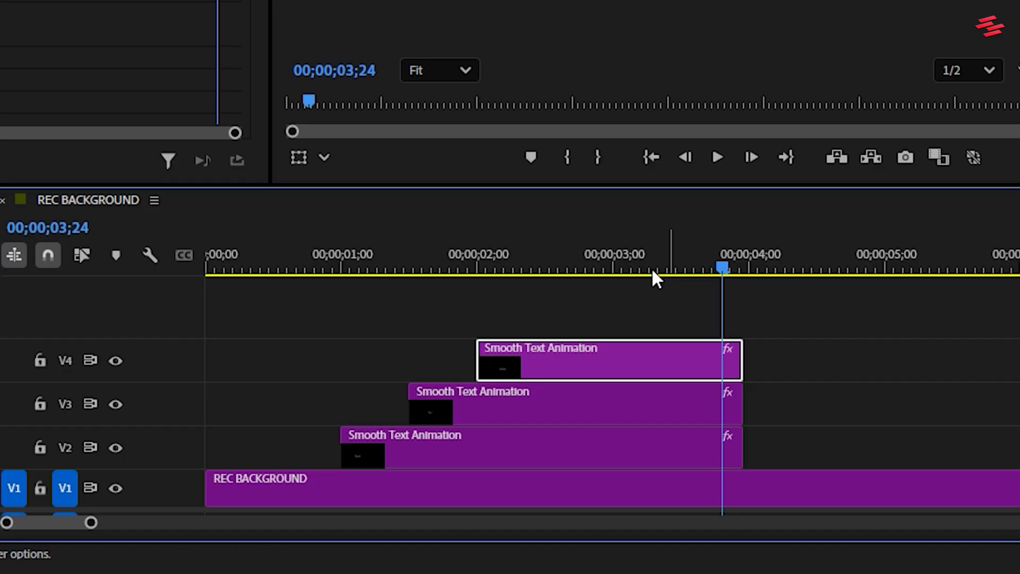
left_click_drag(652, 268, 602, 267)
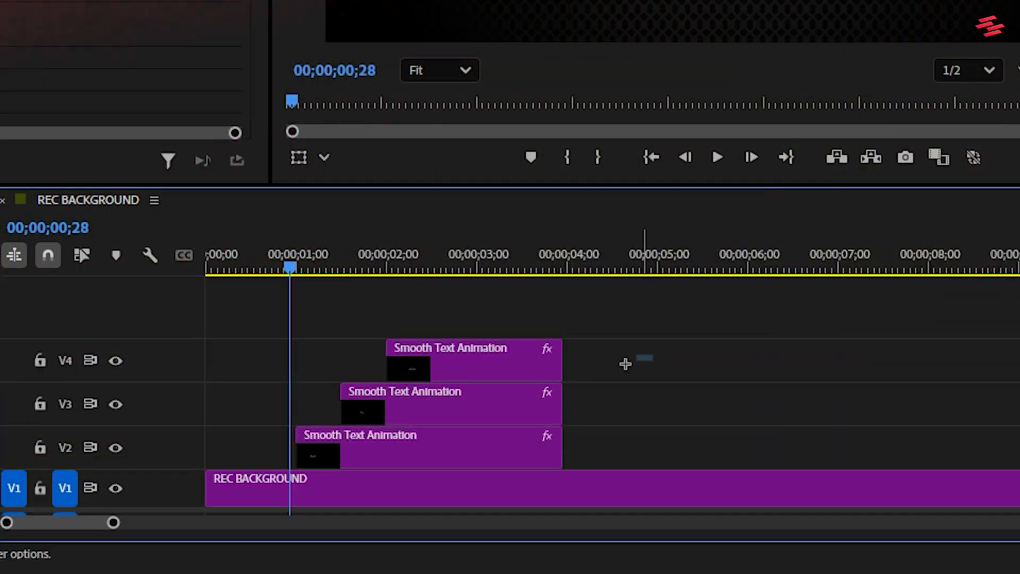
left_click_drag(626, 355, 425, 439)
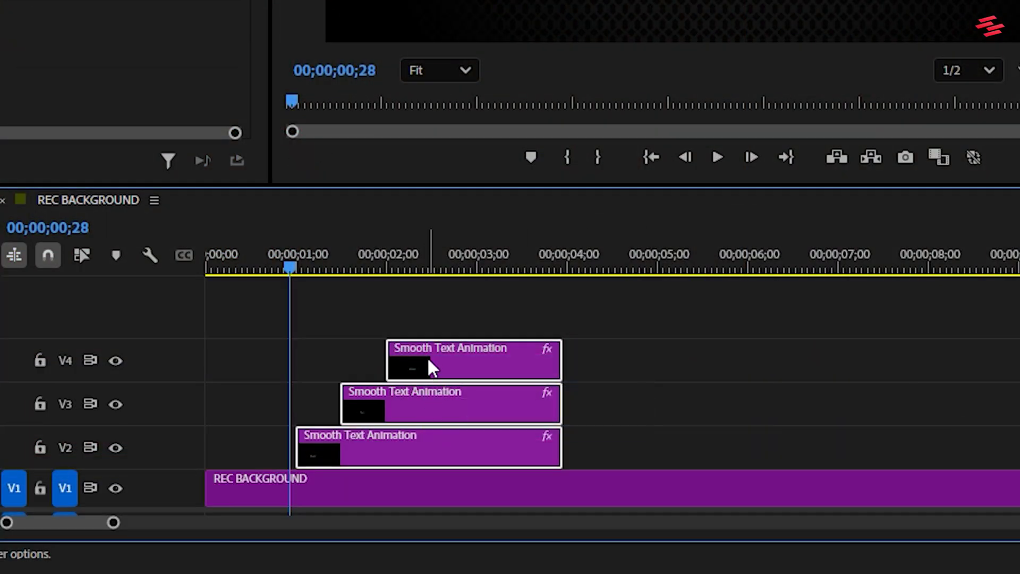
left_click_drag(429, 359, 750, 363)
- Retype the duplicated title as the 'Tutorial By' line with the creator's channel name
left_click_drag(618, 251, 652, 250)
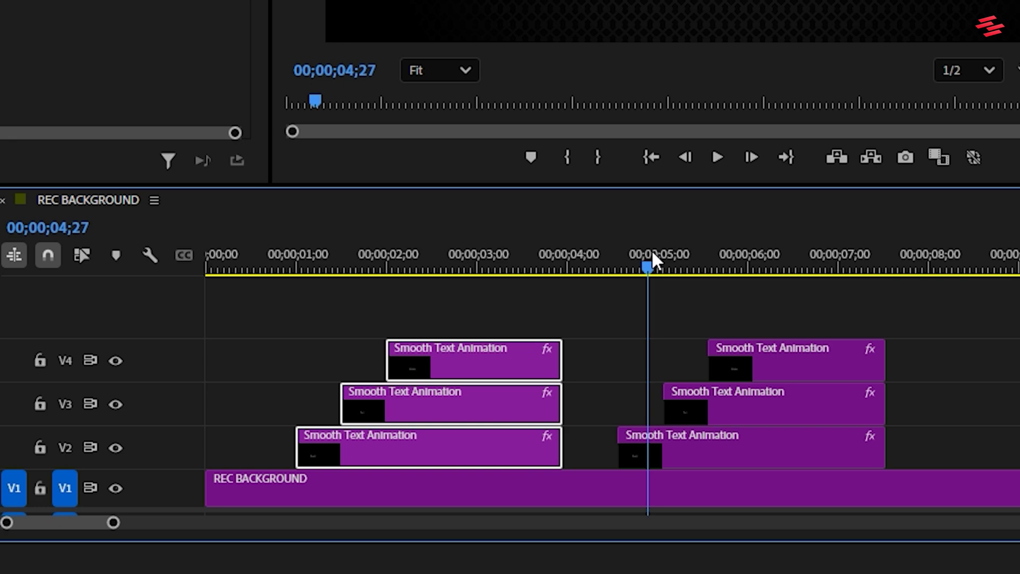
left_click(633, 0)
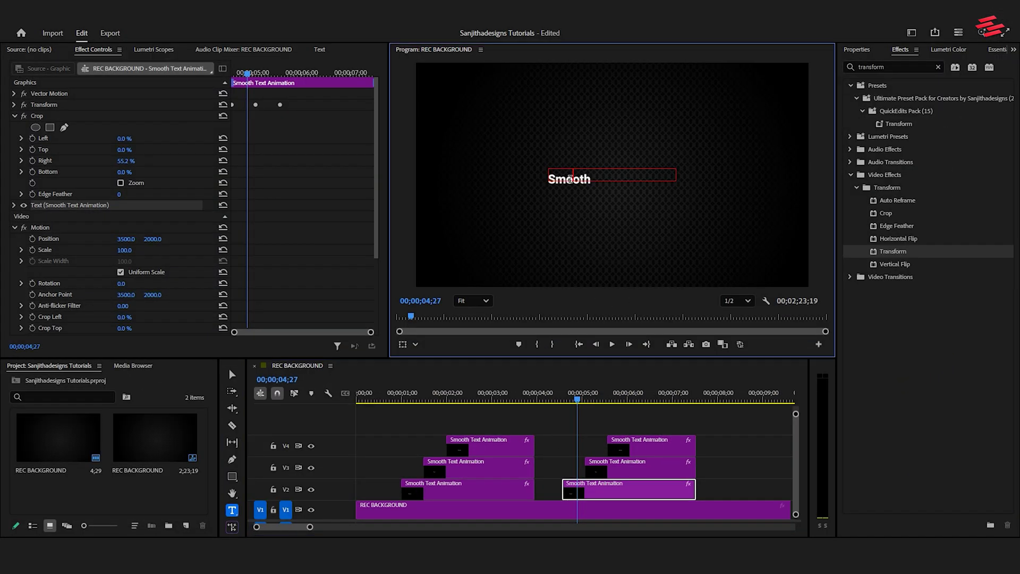
key("ctrl+a")
key("BackSpace")
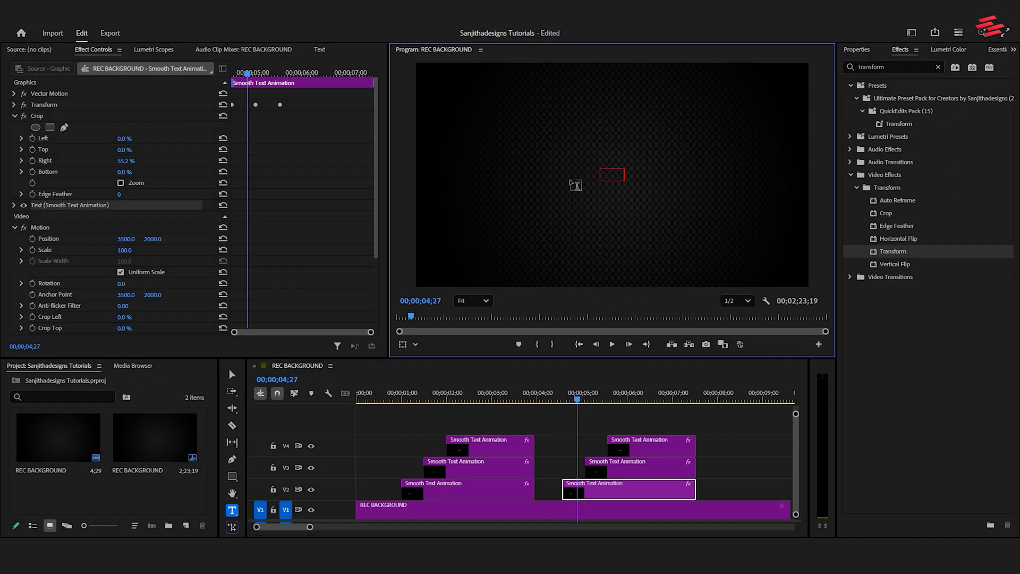
type("Tutorial By Sanjithadesigns")
key("Escape")
key("space")
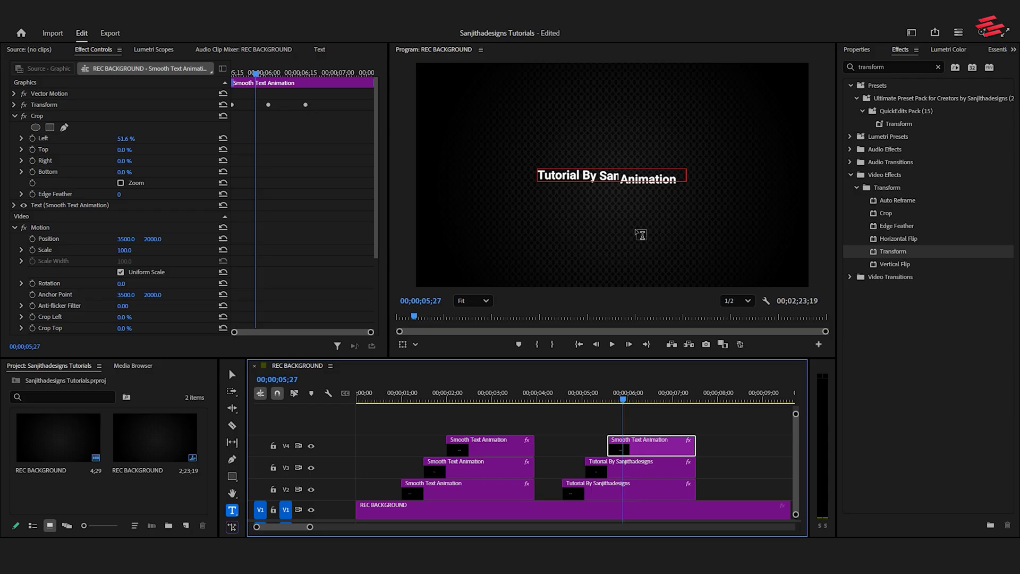
- Check the crops on the duplicated V3 and V4 tutorial titles and play back the second animation
left_click(589, 493)
key("Right")
key("Right")
key("Right")
key("Right")
key("Right")
key("Right")
key("Right")
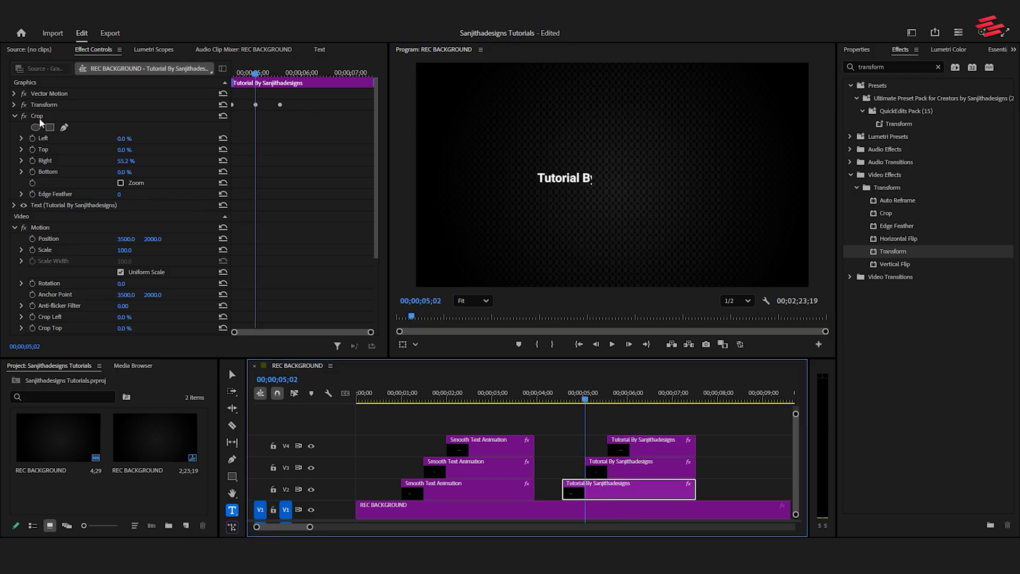
left_click(598, 468)
key("space")
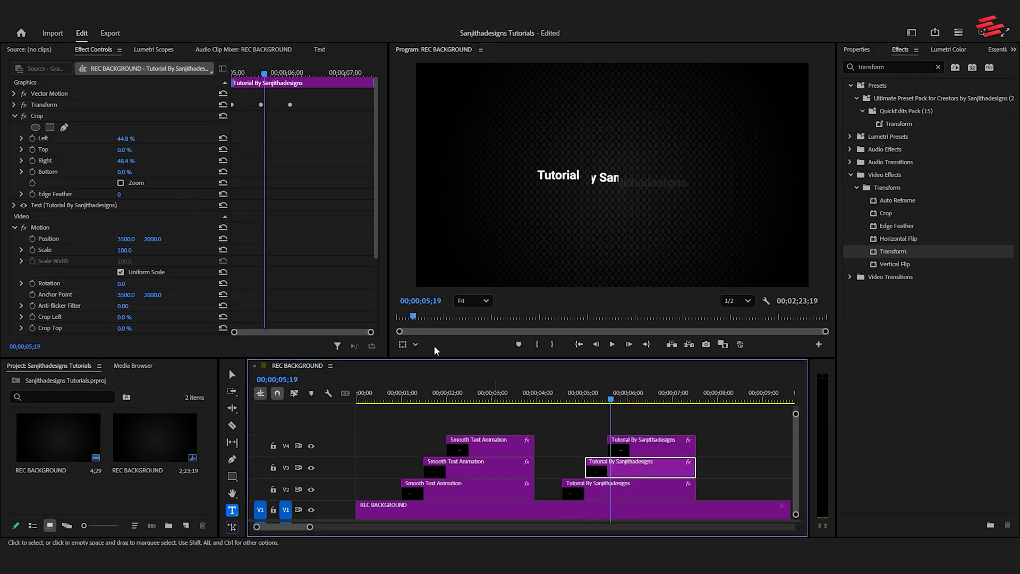
left_click(577, 169)
left_click(601, 156)
key("Right")
key("Right")
key("Right")
key("Right")
key("Right")
key("Right")
key("Right")
key("Right")
key("Right")
key("Right")
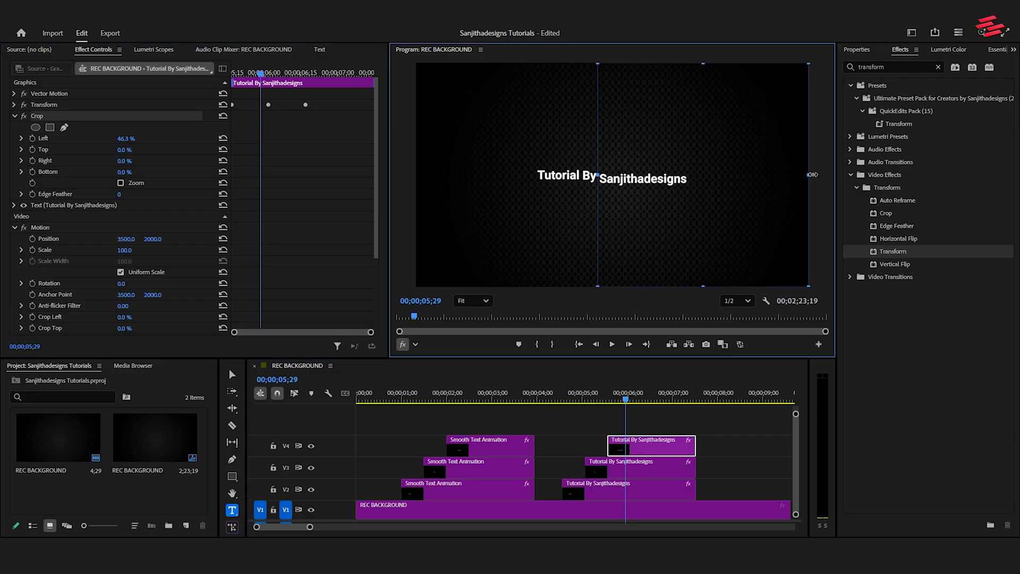
left_click(565, 398)
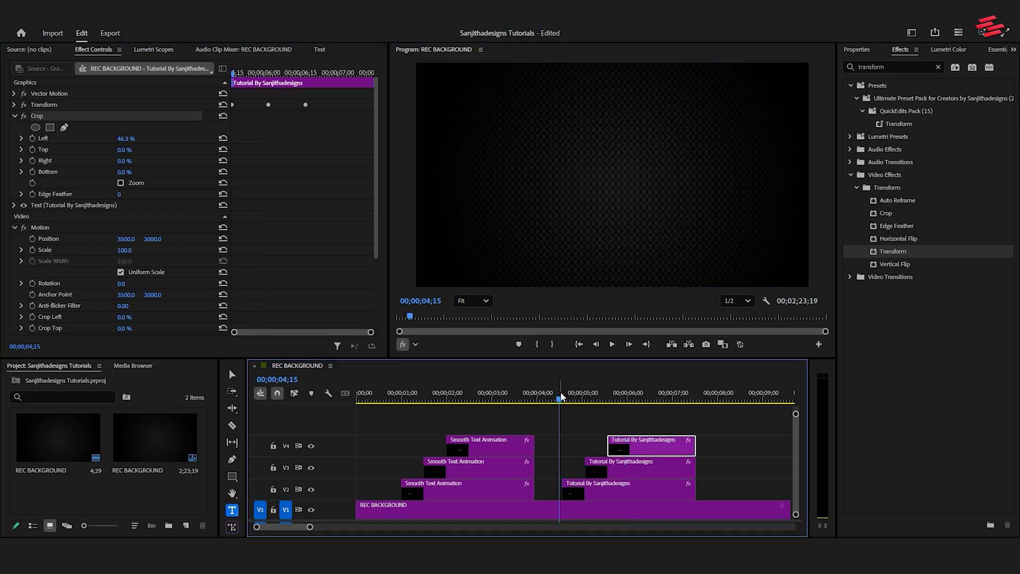
key("space")
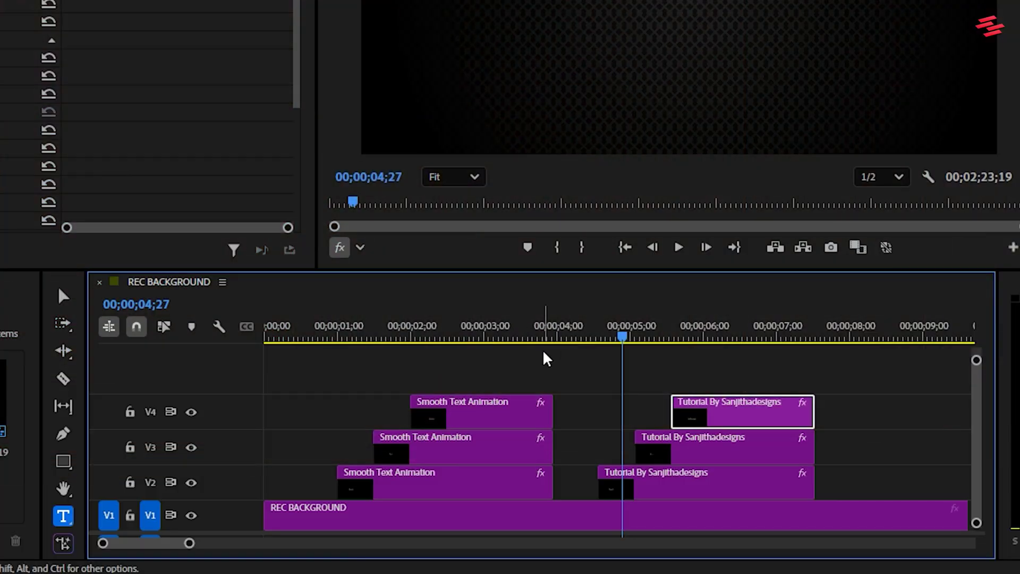
- Nest the three Smooth Text Animation clips into one sequence with the default name
left_click(484, 453)
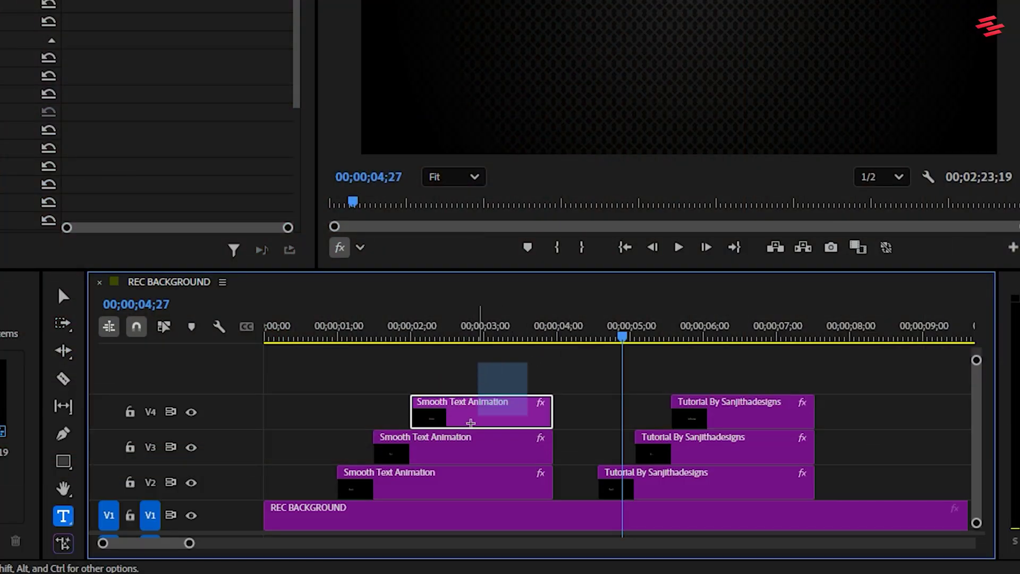
left_click(457, 451, "shift")
left_click(444, 486, "shift")
right_click(444, 487)
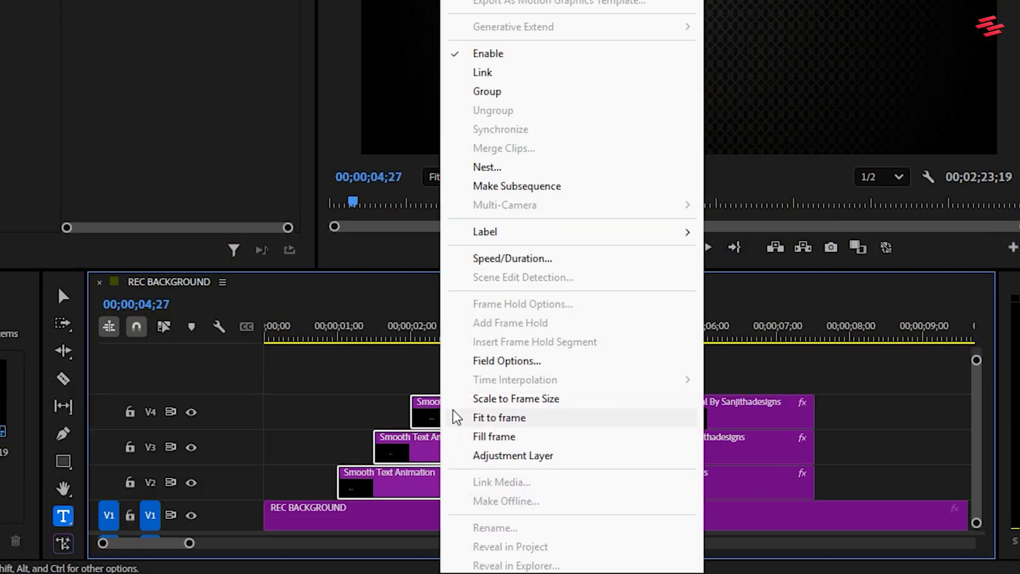
left_click(482, 168)
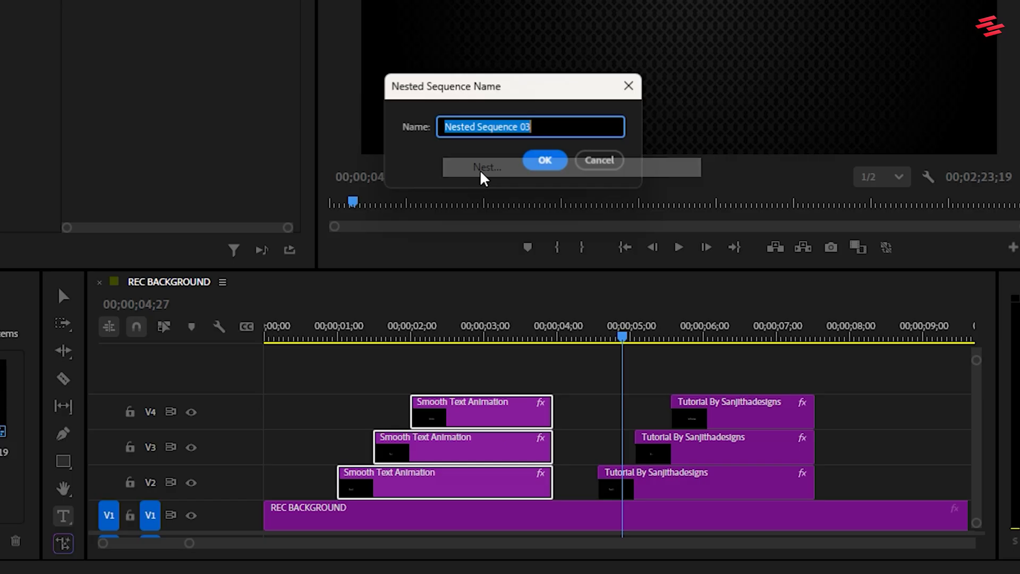
left_click(552, 162)
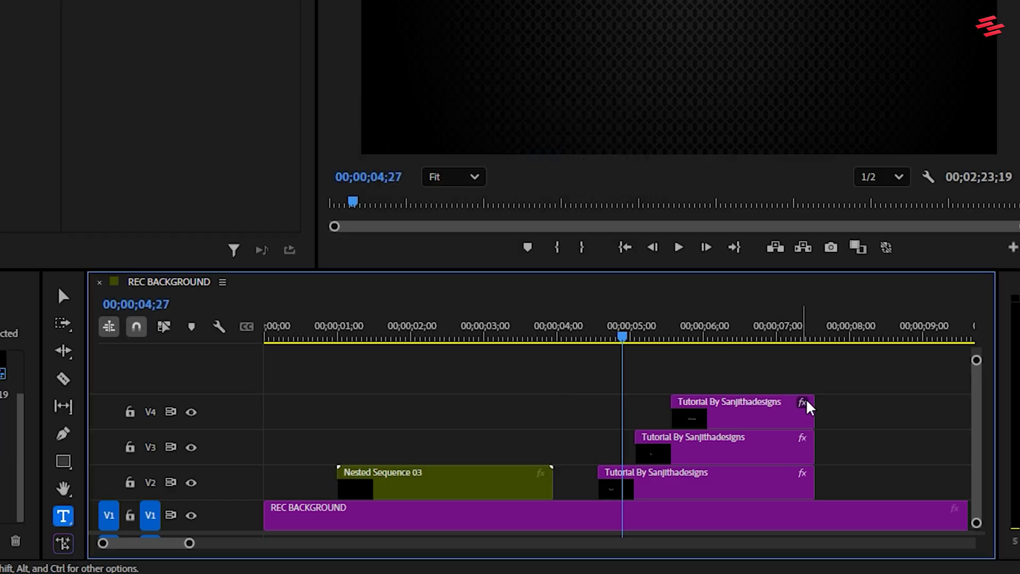
- Nest the three tutorial-credit title clips as Nested Sequence 04
left_click_drag(856, 396, 718, 502)
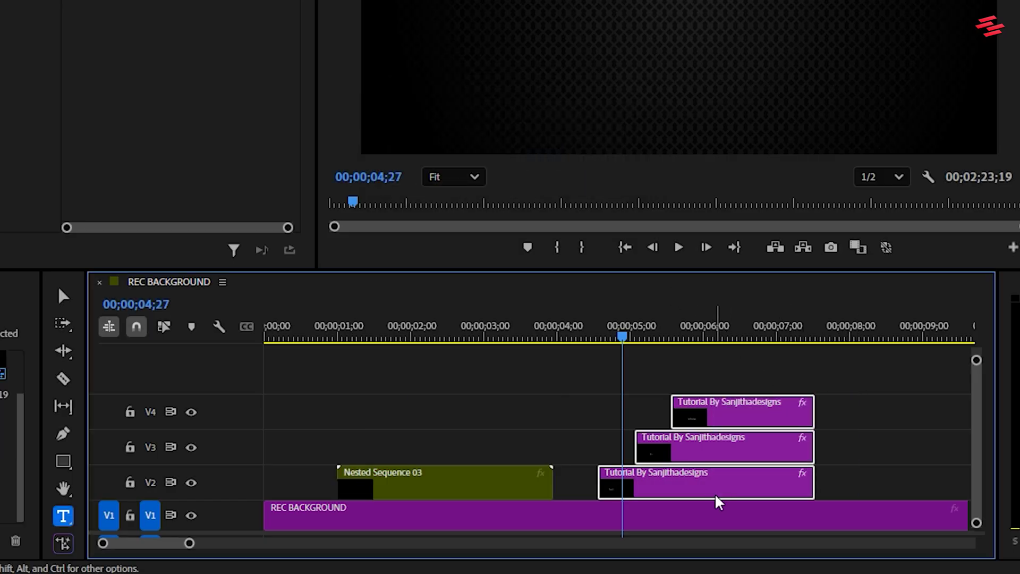
right_click(718, 502)
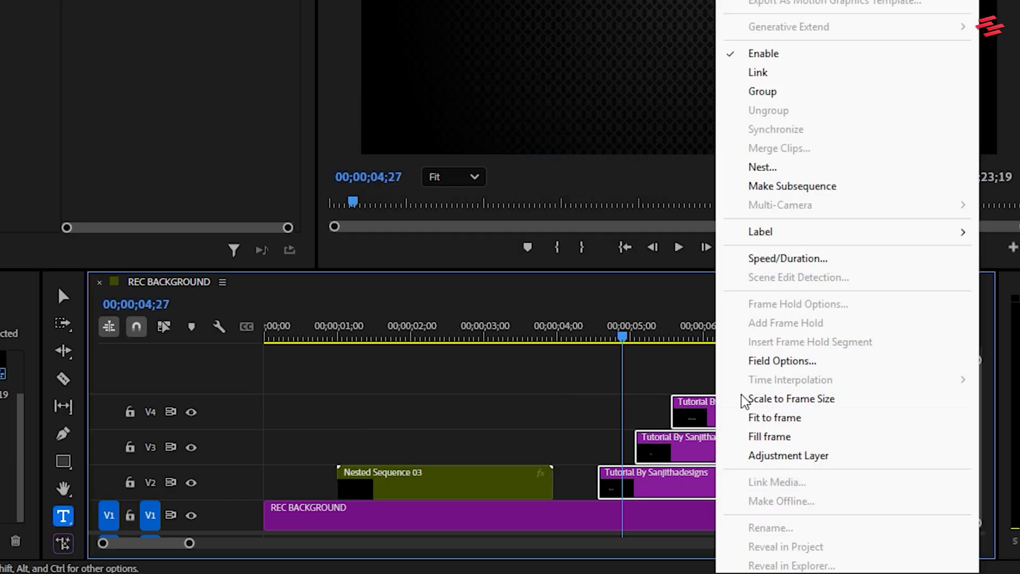
left_click(770, 168)
left_click(542, 161)
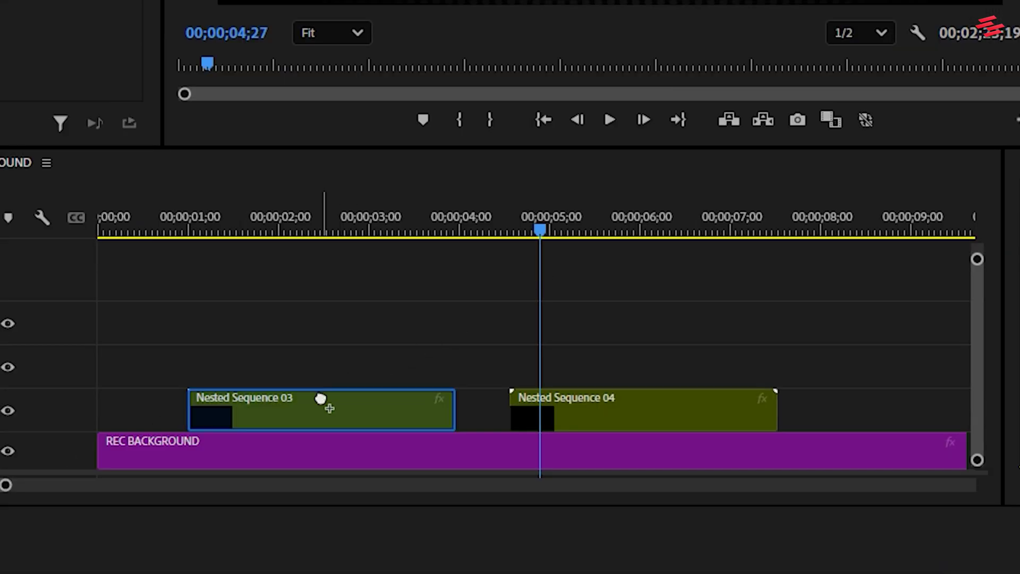
- Apply a Transform effect to Nested Sequence 03 and set its Shutter Angle to 360
left_click_drag(320, 398, 322, 399)
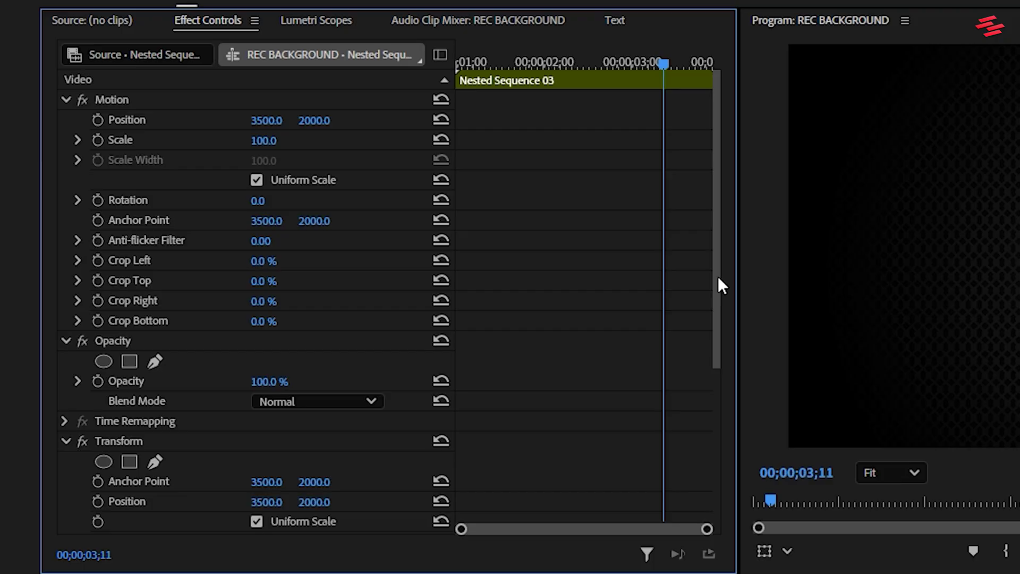
left_click_drag(718, 276, 702, 457)
left_click(275, 440)
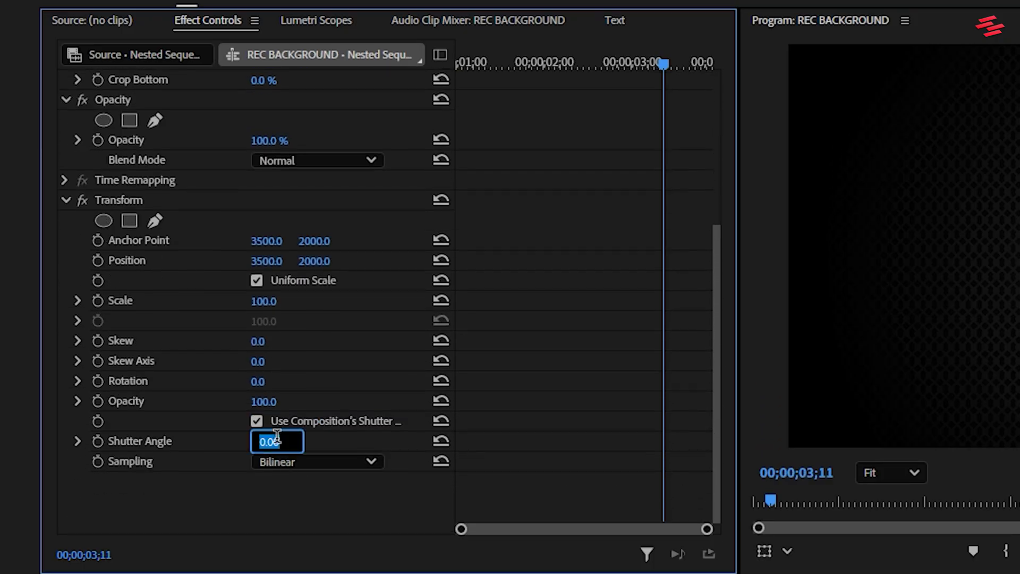
key("Return")
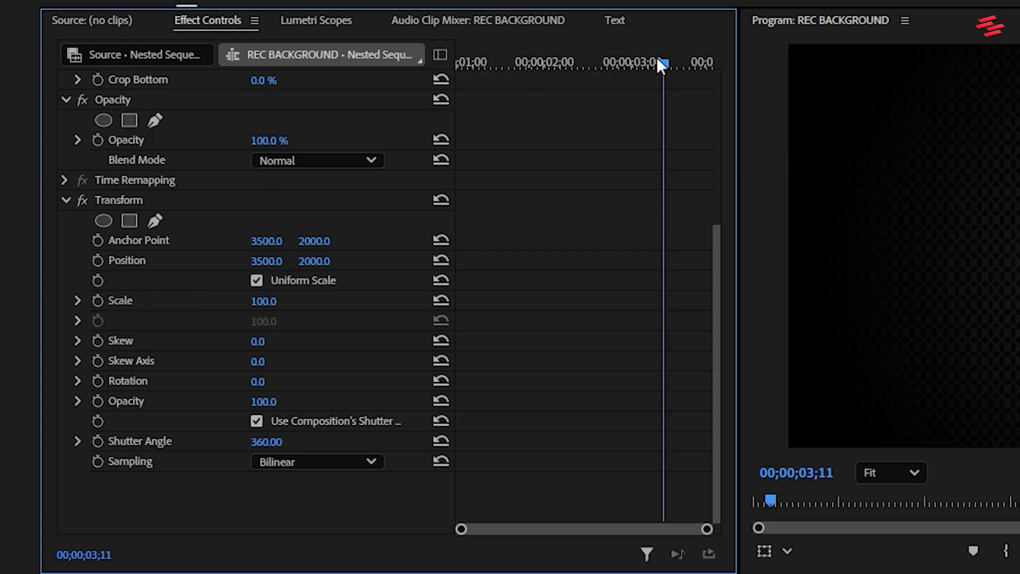
- Keyframe the Transform Position so the title rises from Y 2000 to 1836 at 00;00;03;24
mouse_move(657, 58)
left_mouse_down()
mouse_move(619, 57)
mouse_move(651, 51)
left_mouse_up()
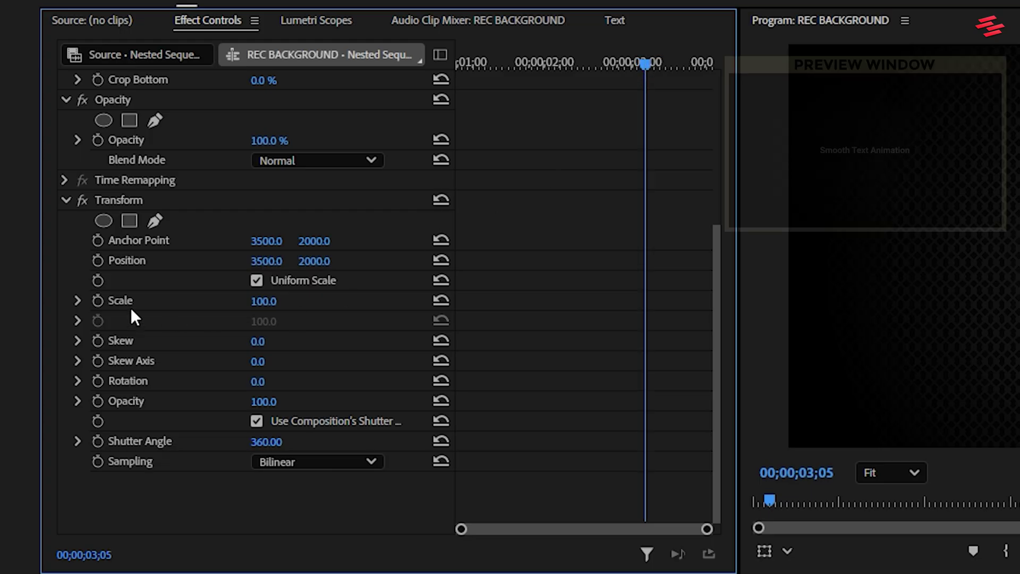
left_click(97, 260)
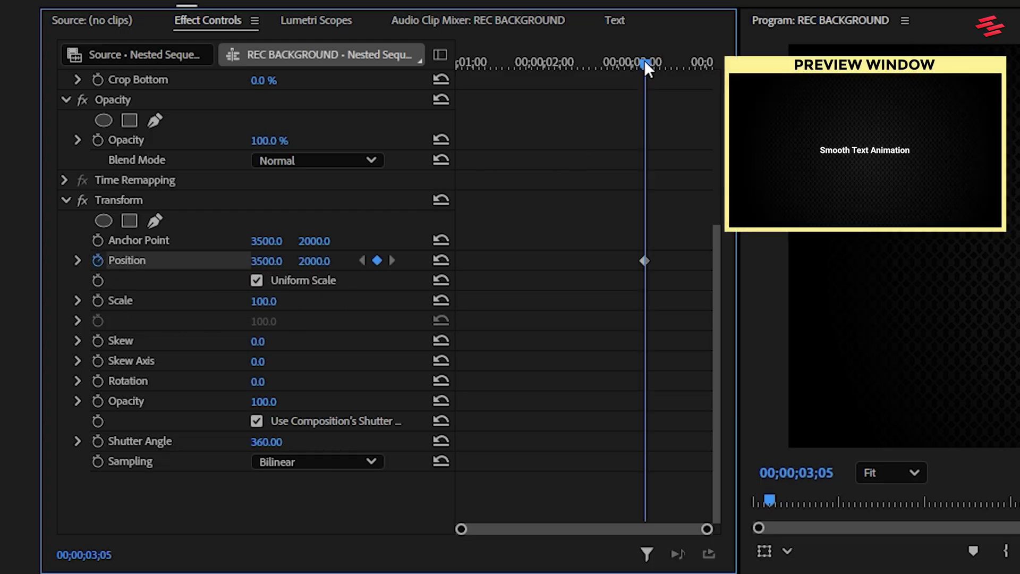
left_click_drag(644, 60, 700, 59)
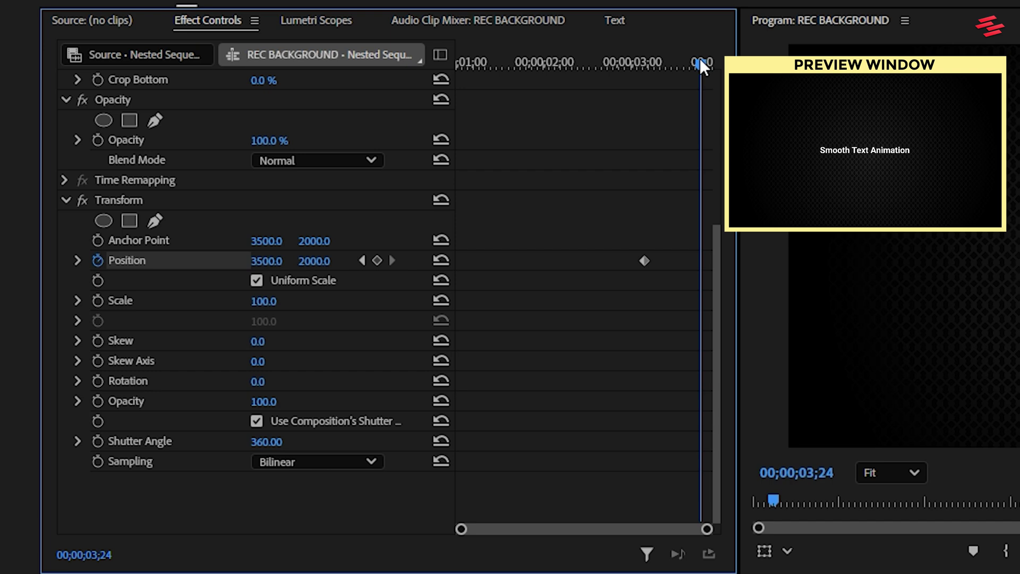
left_click_drag(314, 260, 305, 260)
left_click(119, 200)
left_click_drag(865, 149, 865, 143)
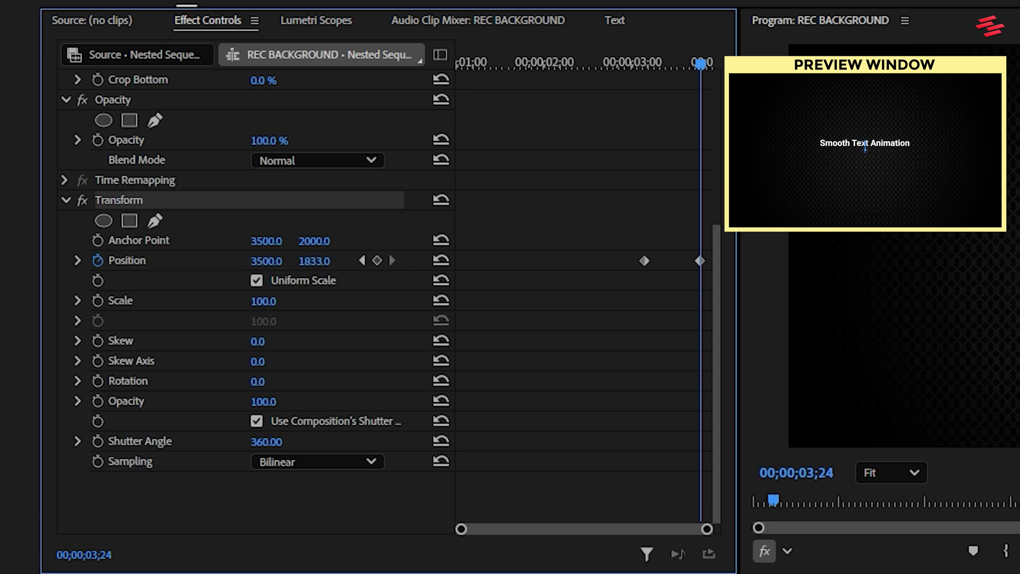
left_click_drag(314, 260, 321, 263)
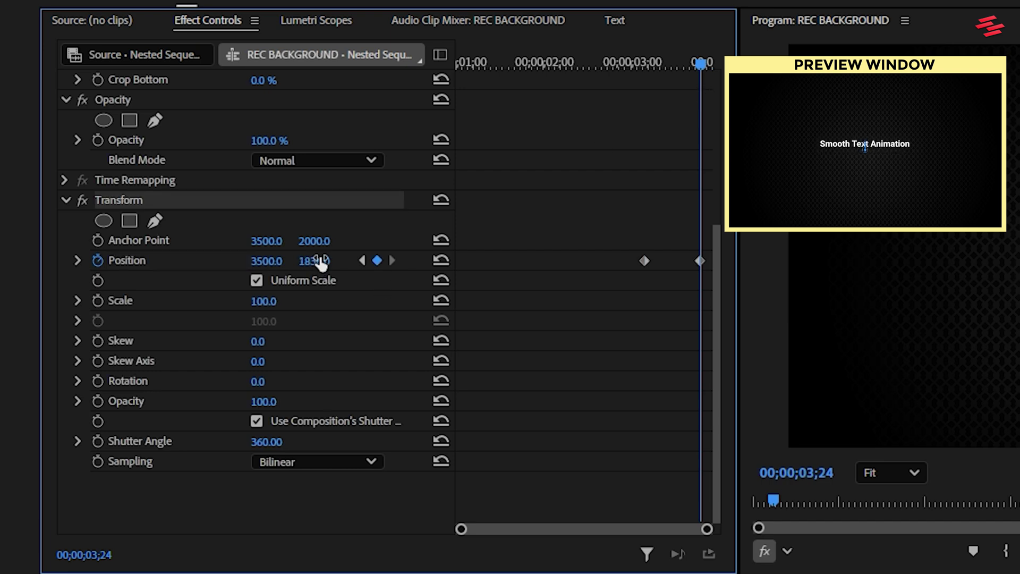
- Ease both Position keyframes and drag the velocity handle into a sharp peak
left_click_drag(606, 228, 717, 276)
right_click(700, 260)
mouse_move(798, 430)
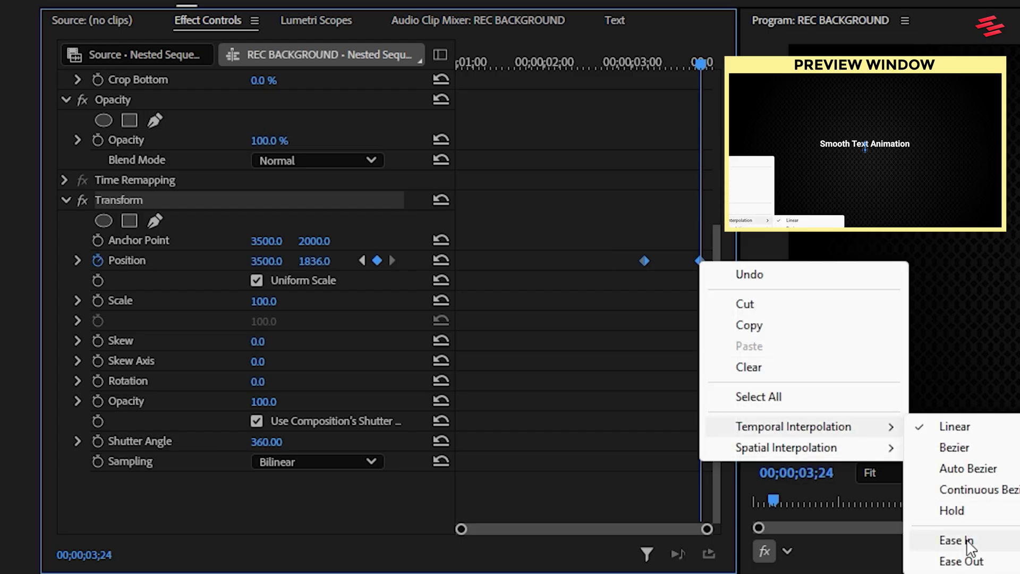
left_click(957, 537)
right_click(699, 260)
left_click(977, 543)
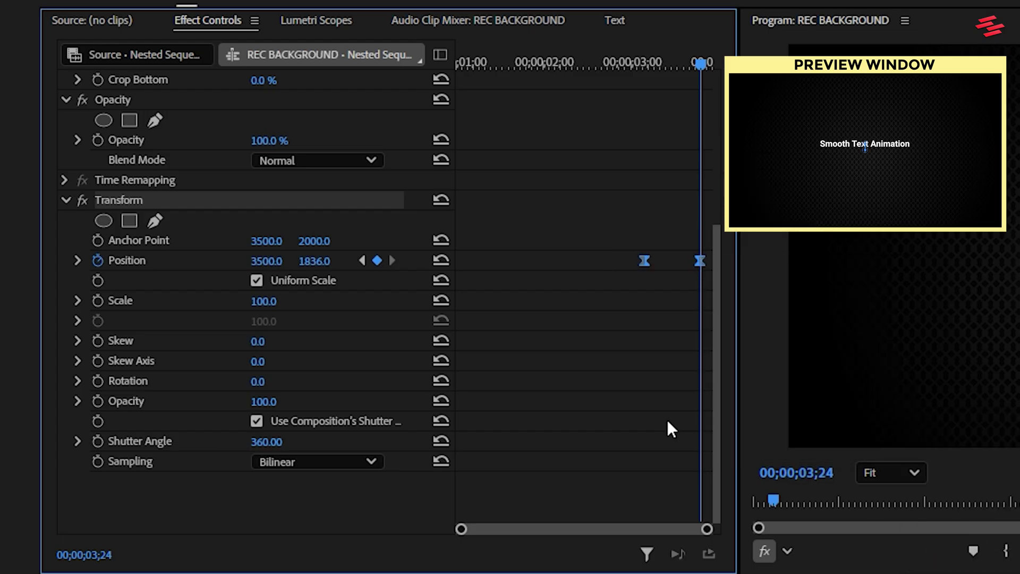
left_click(78, 260)
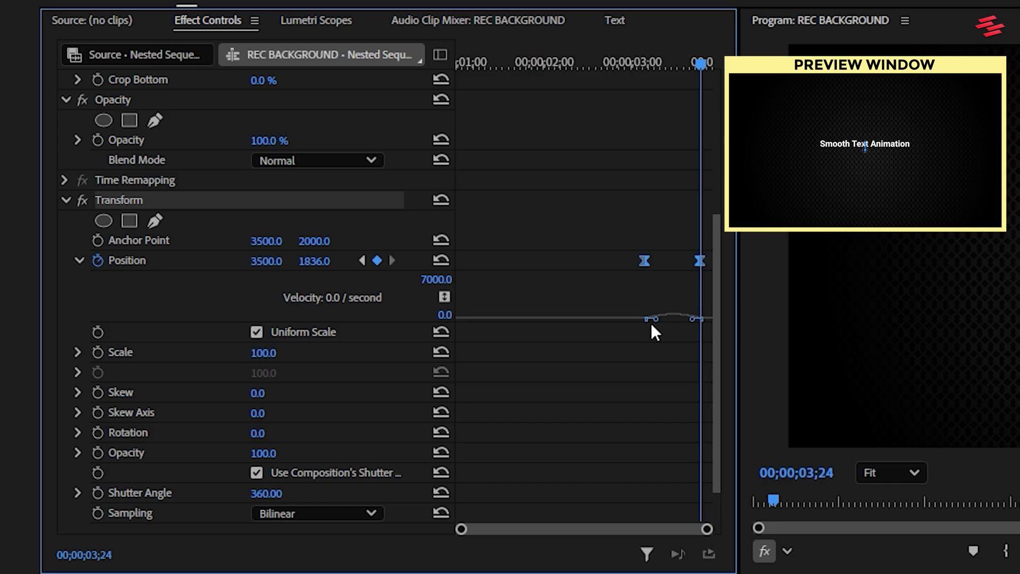
mouse_move(657, 319)
left_mouse_down()
mouse_move(668, 319)
mouse_move(659, 319)
left_mouse_up()
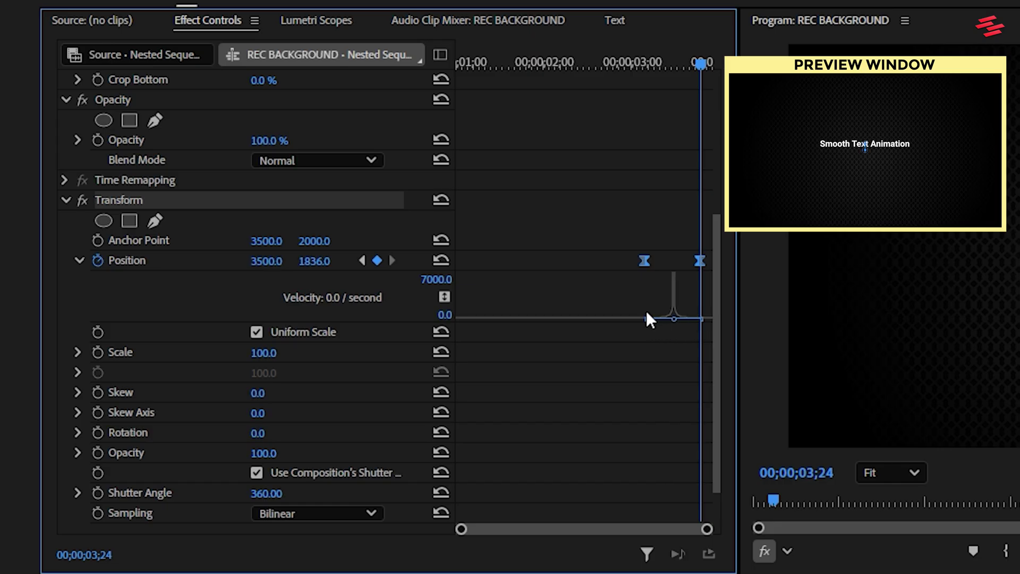
- Keyframe Transform Opacity from 100 at the first position keyframe to 0 at the second
left_click(361, 261)
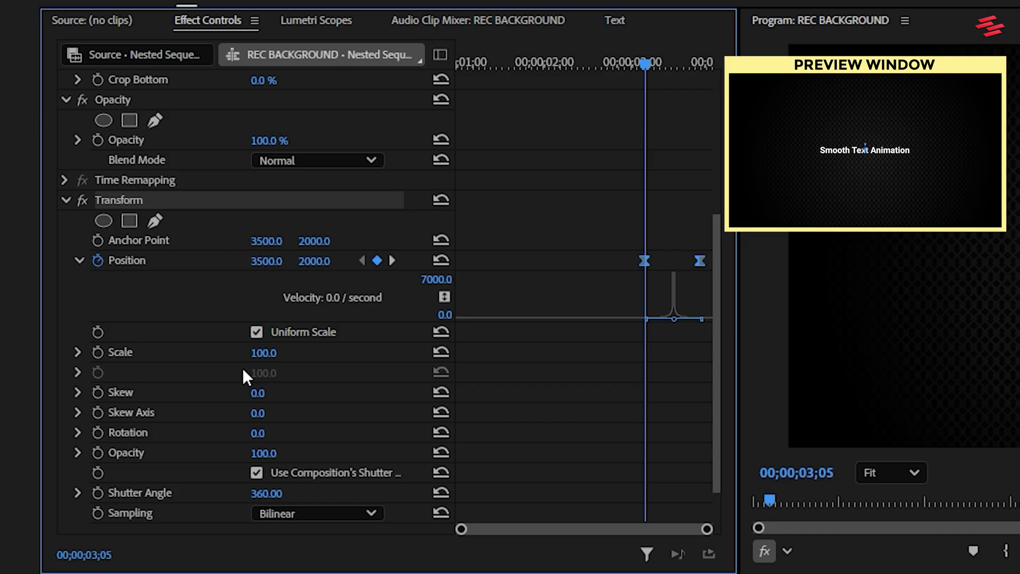
left_click(99, 452)
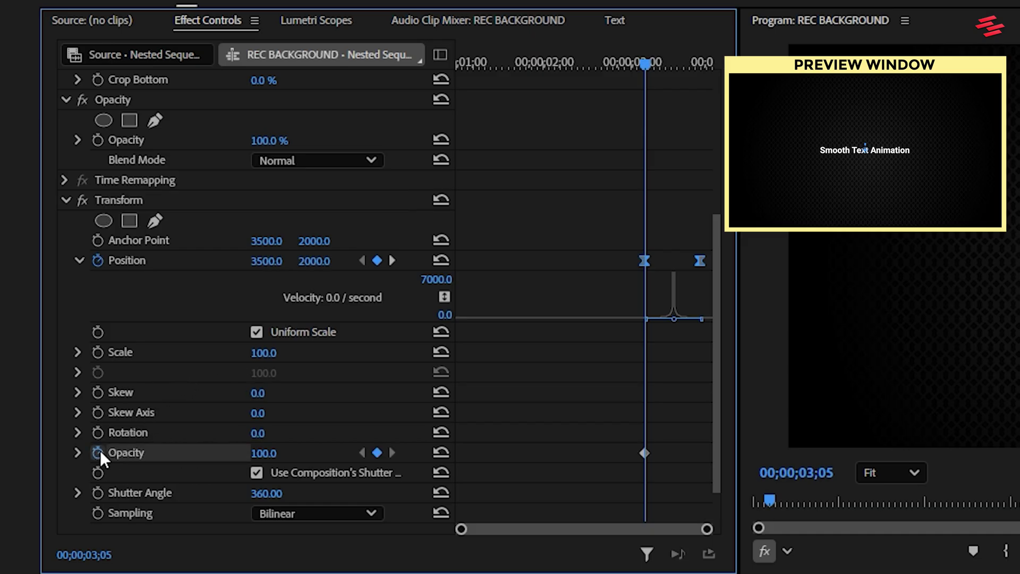
left_click(392, 261)
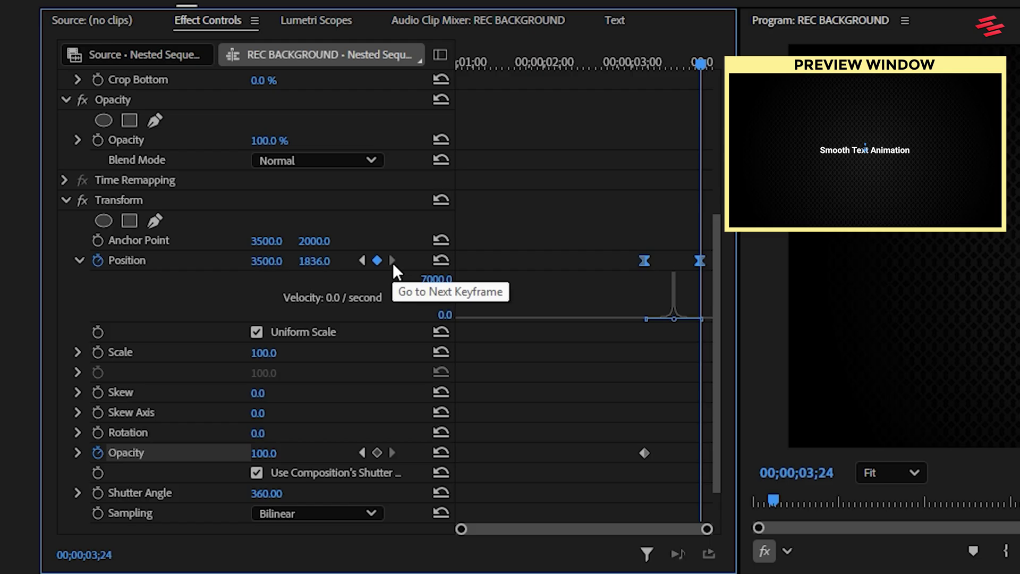
left_click(271, 453)
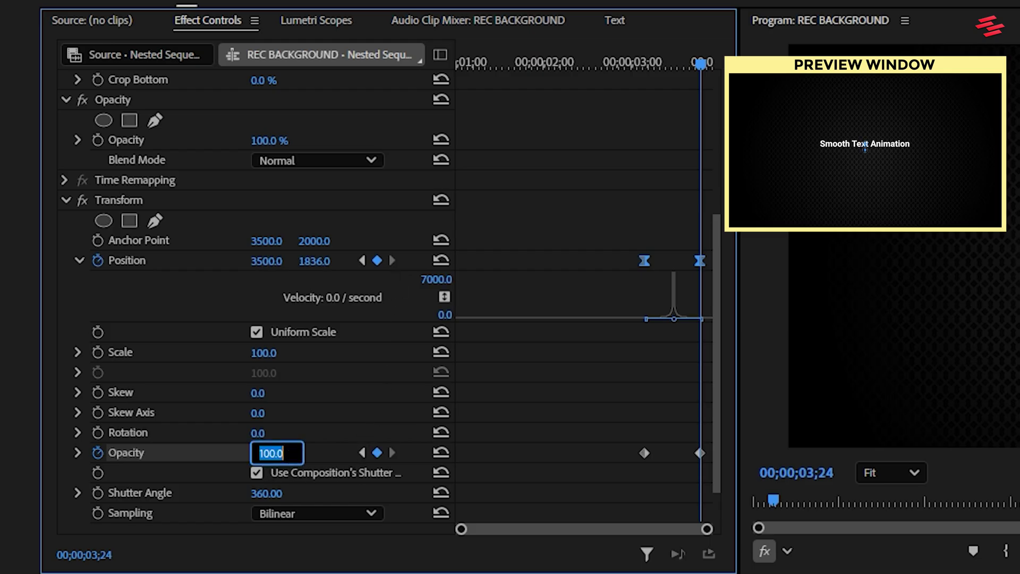
type("0")
key("Return")
- Apply Ease In and Ease Out to the opacity keyframes and adjust their velocity graph
left_click_drag(633, 439, 713, 469)
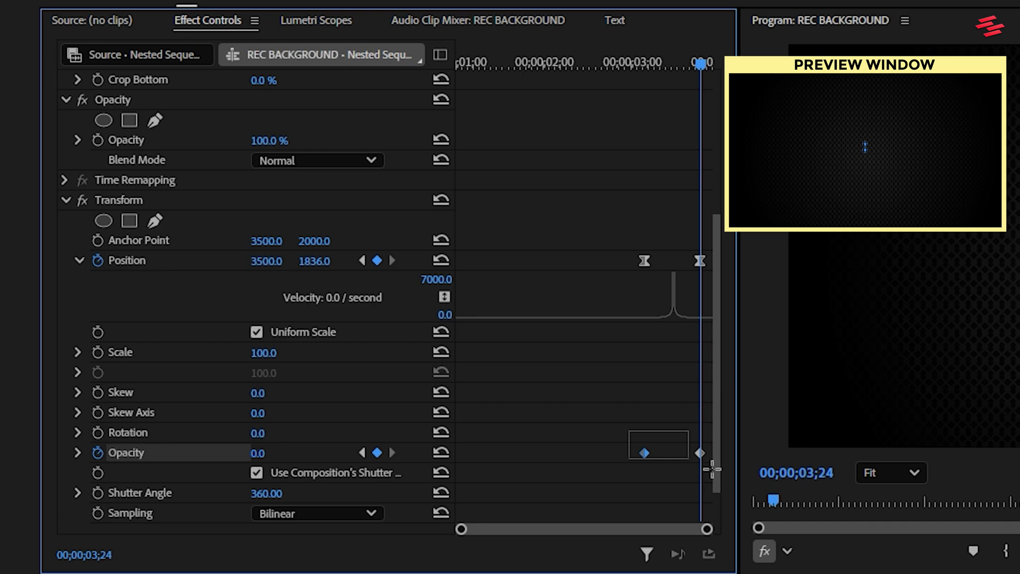
right_click(702, 456)
left_click(751, 490)
right_click(701, 246)
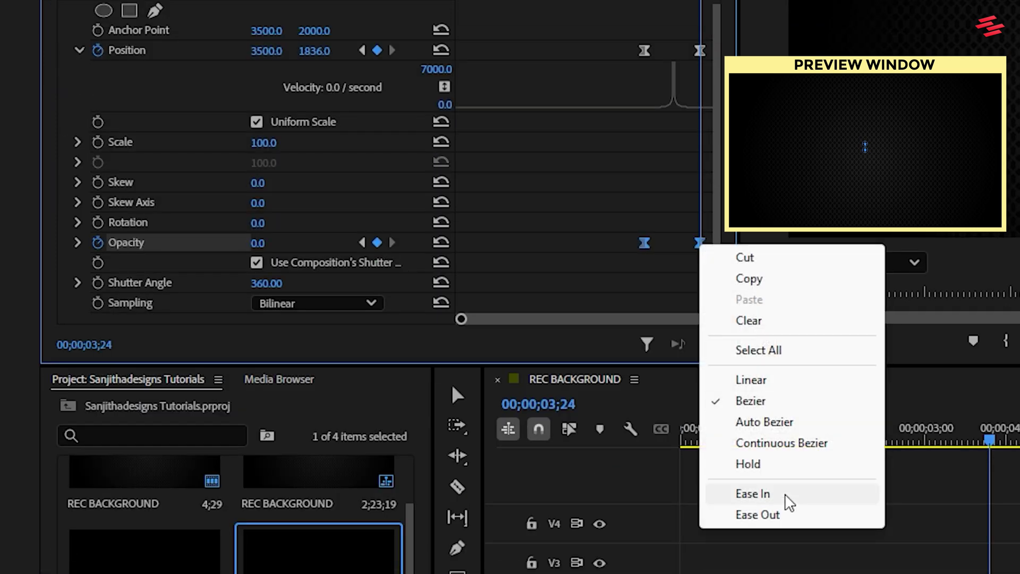
left_click(788, 515)
left_click_drag(719, 266, 724, 288)
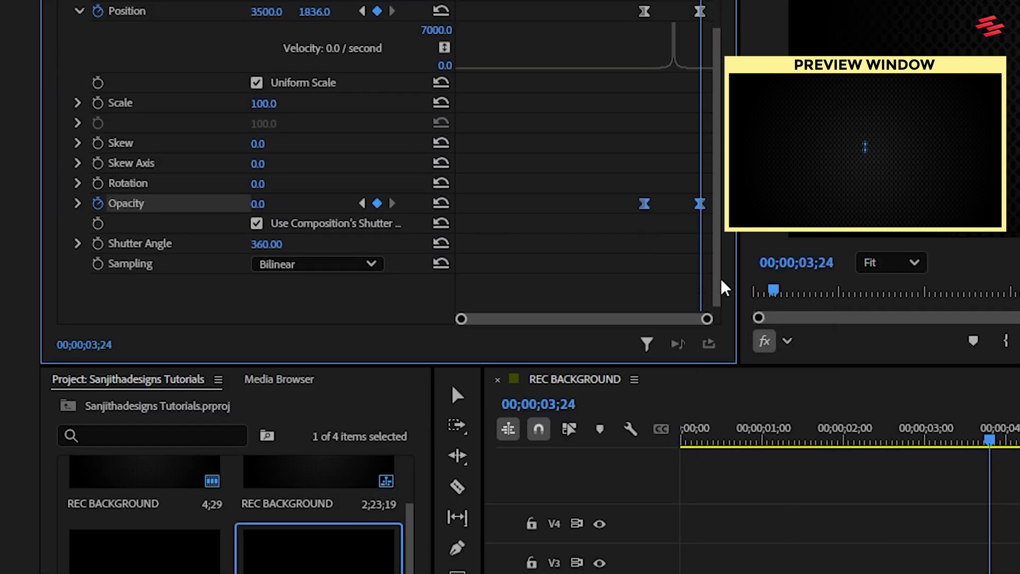
left_click(80, 204)
left_click_drag(715, 216, 724, 257)
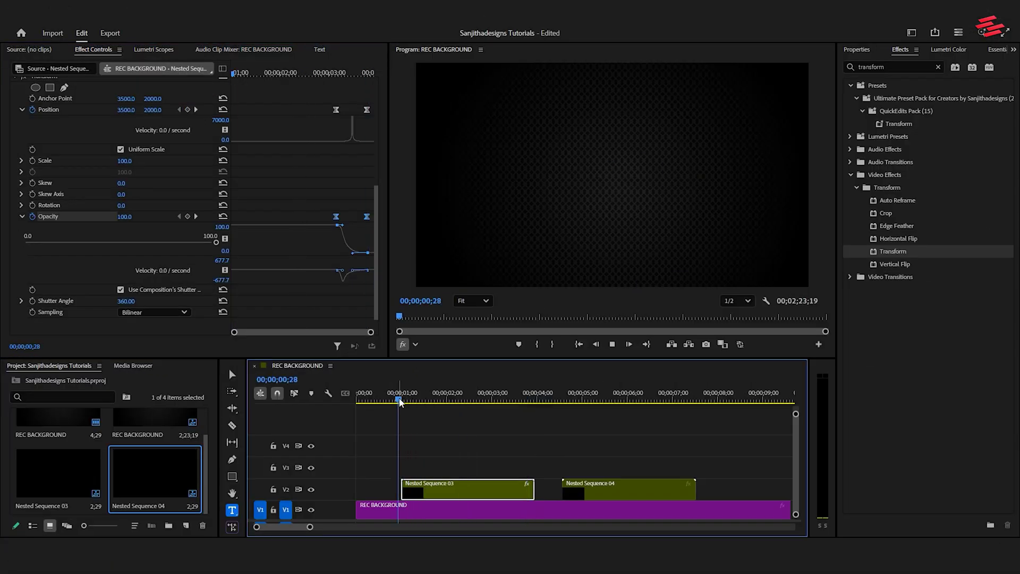
- Review the animation, copy the keyframed Transform effect, and select Nested Sequence 04
key("space")
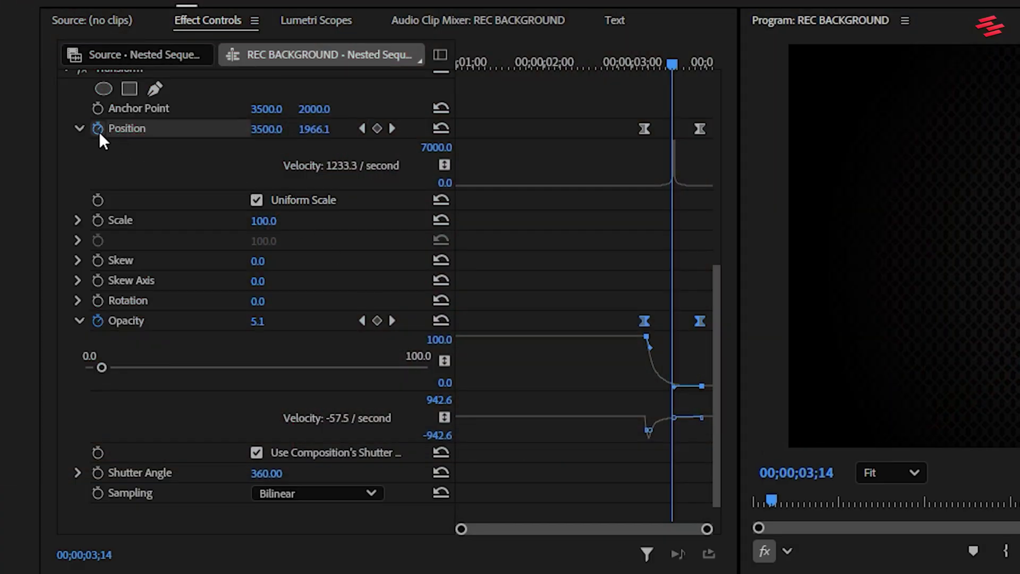
left_click(81, 127)
left_click(70, 90)
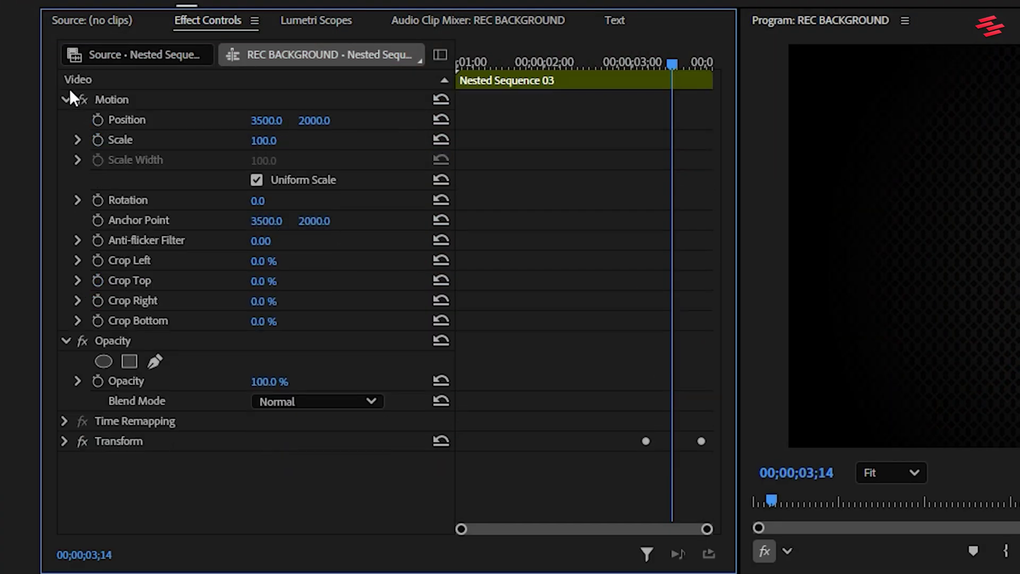
right_click(141, 441)
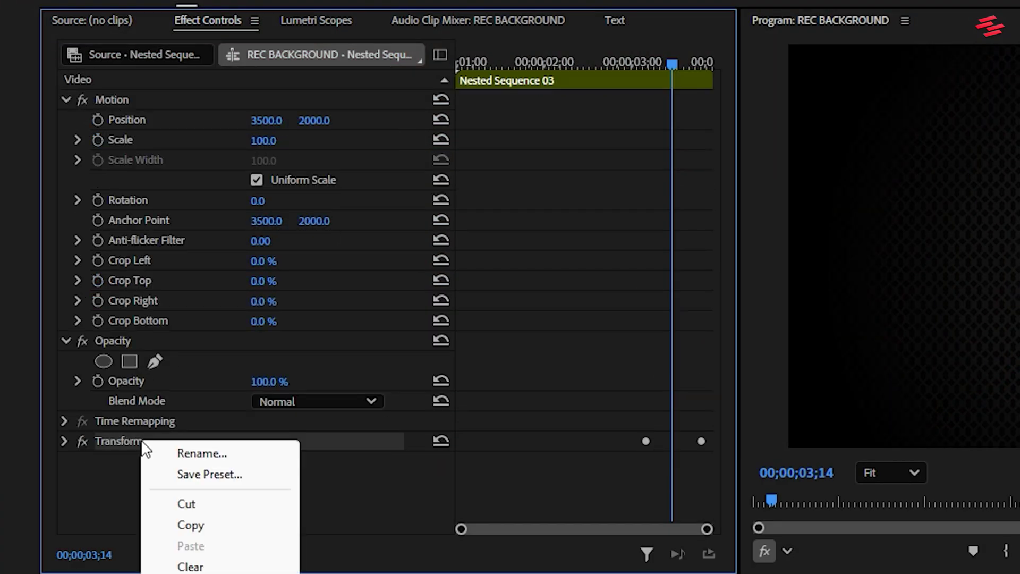
left_click(196, 523)
left_click(661, 382)
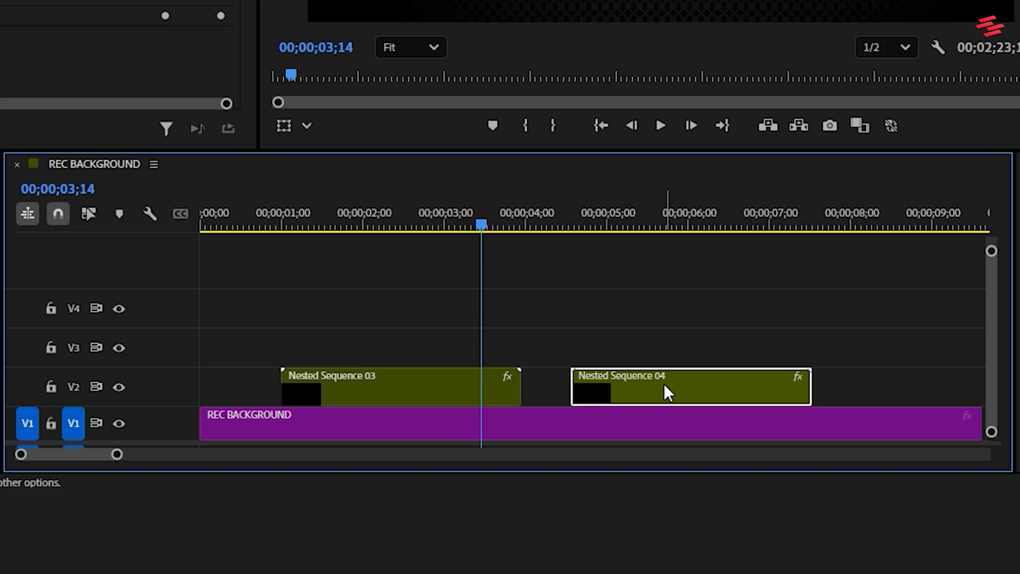
- Move Nested Sequence 04 to V3 starting at 00;00;03;14 and preview the staggered titles
left_click_drag(664, 384, 575, 349)
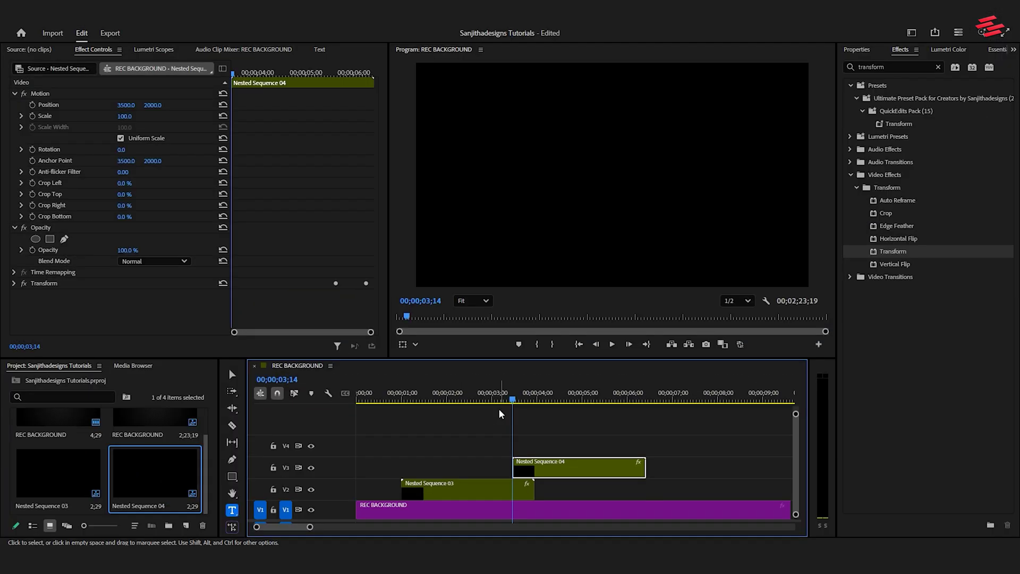
left_click(391, 396)
key("space")
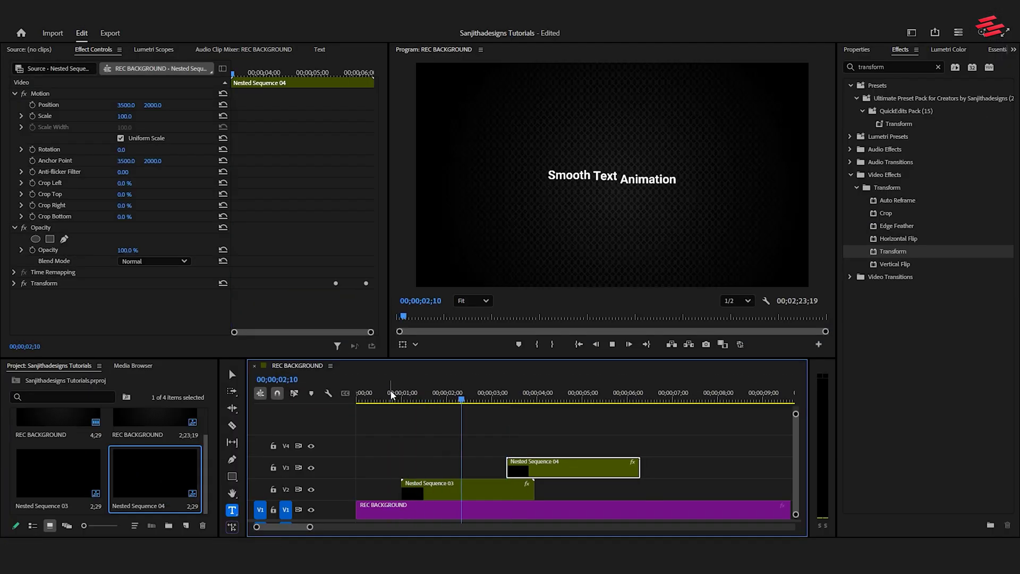